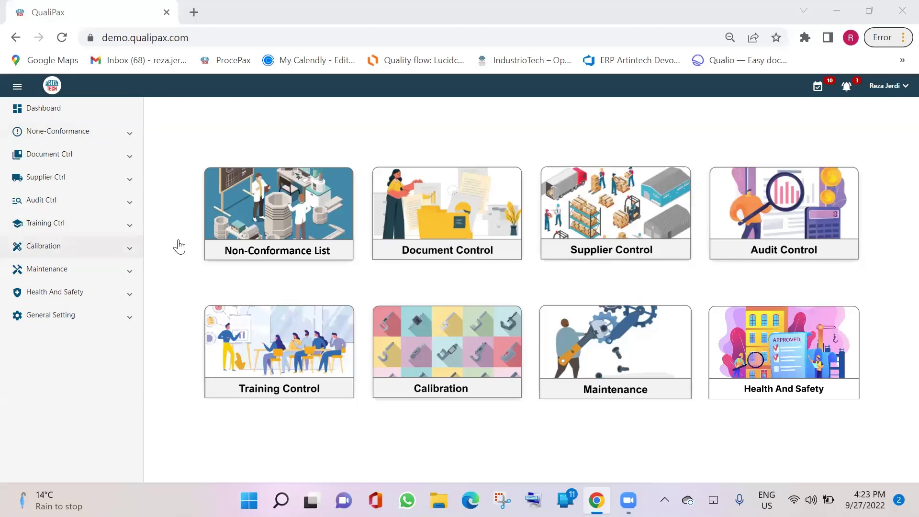
Open the Calibration module's gage types list and start a new gage type record
{"action": "left_click", "coordinate": [420, 338]}
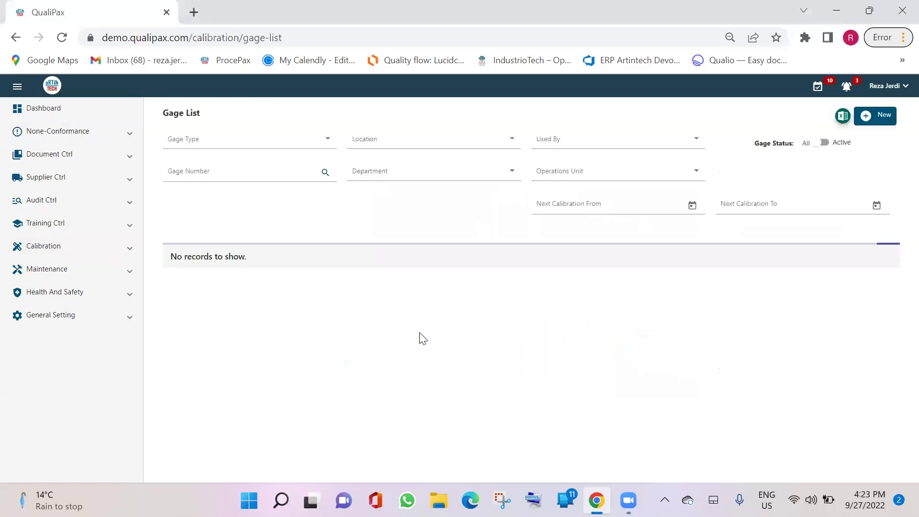
{"action": "left_click", "coordinate": [31, 250]}
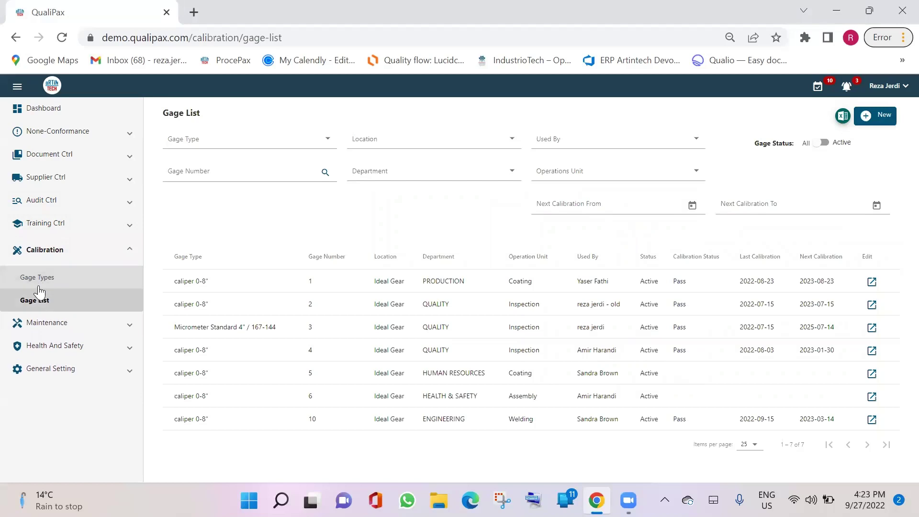
{"action": "left_click", "coordinate": [37, 280]}
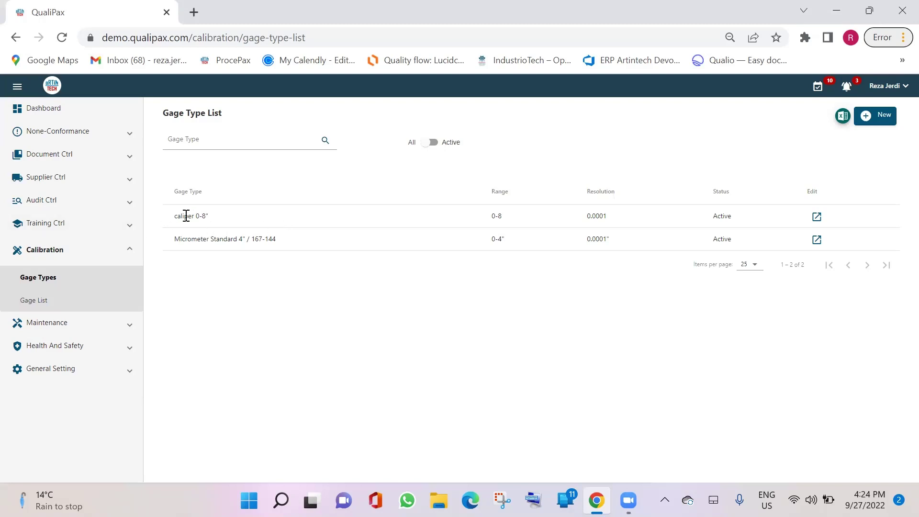
{"action": "left_click_drag", "start_coordinate": [176, 216], "coordinate": [609, 214]}
{"action": "left_click", "coordinate": [568, 326]}
{"action": "left_click", "coordinate": [870, 120]}
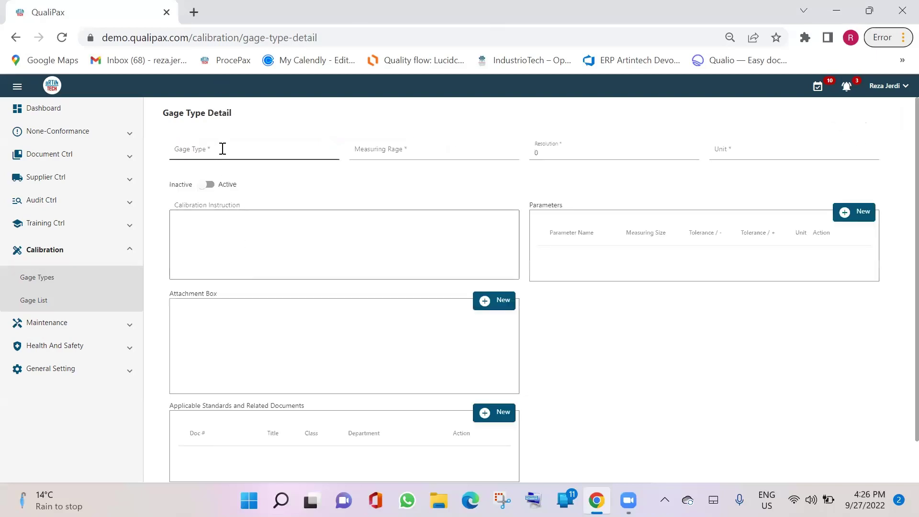
Enter gage type Micrometer 0-1" with measuring range 0-1", resolution 0.0001" and unit Inch
{"action": "left_click", "coordinate": [222, 149]}
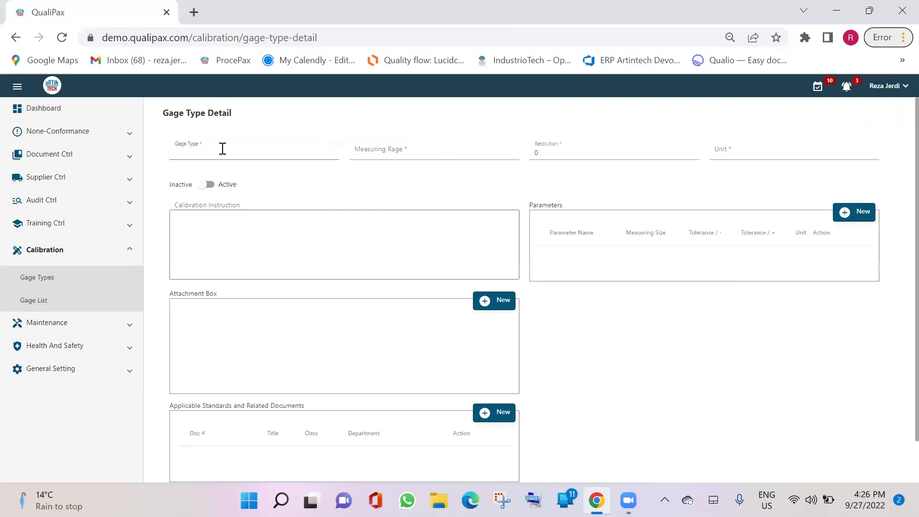
{"action": "type", "text": "Micrometer 0-1"}
{"action": "left_click", "coordinate": [438, 153]}
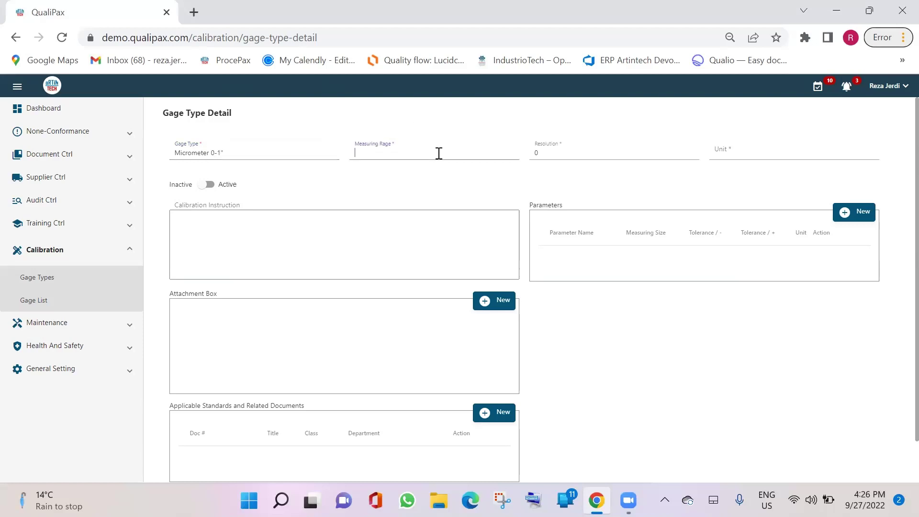
{"action": "type", "text": "0-1\""}
{"action": "key", "text": "Tab"}
{"action": "type", "text": "0.0001\""}
{"action": "left_click", "coordinate": [779, 152]}
{"action": "type", "text": "Inch"}
Examine the calibration instruction, attachment and applicable standards sections, including the list of documents available for linking
{"action": "left_click", "coordinate": [208, 226]}
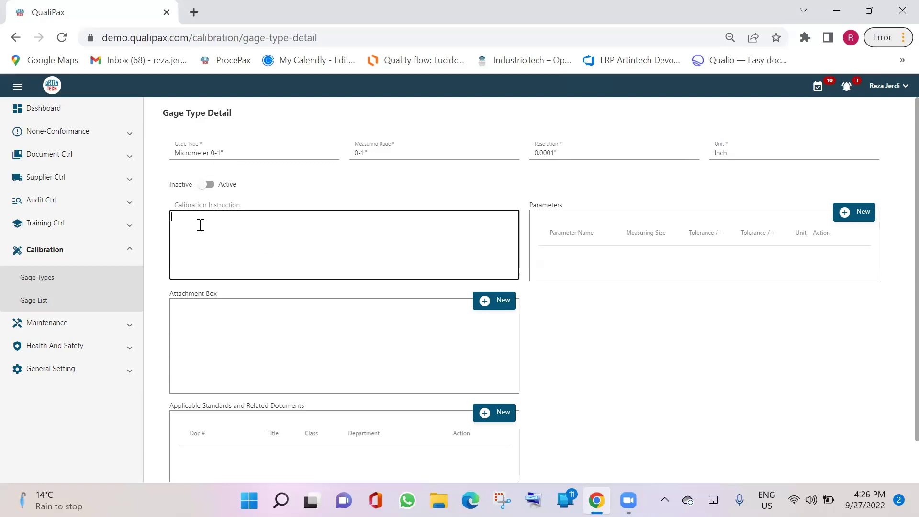
{"action": "scroll", "coordinate": [385, 254], "scroll_direction": "down", "scroll_amount": 1}
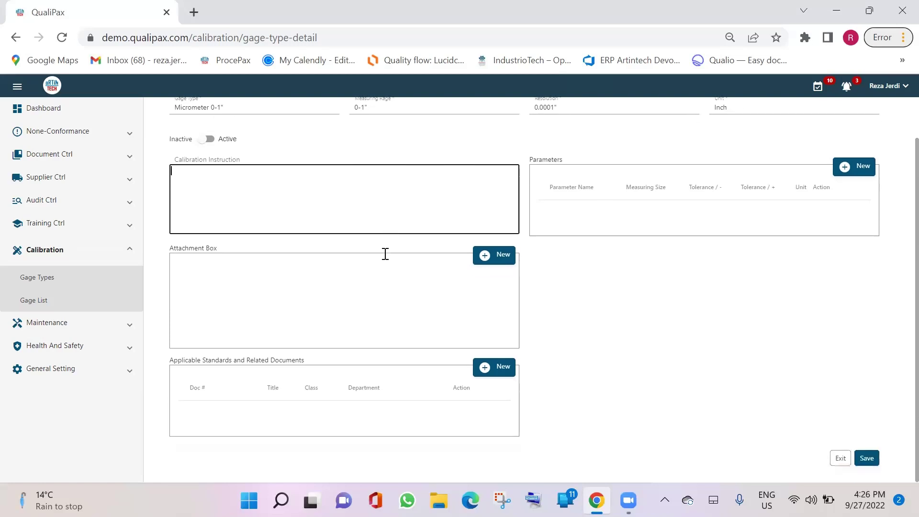
{"action": "scroll", "coordinate": [396, 260], "scroll_direction": "up", "scroll_amount": 1}
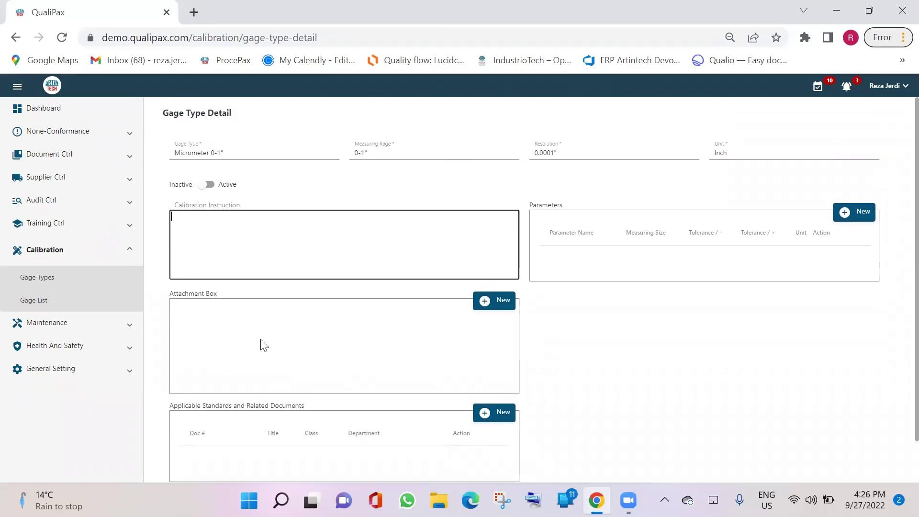
{"action": "scroll", "coordinate": [265, 338], "scroll_direction": "down", "scroll_amount": 1}
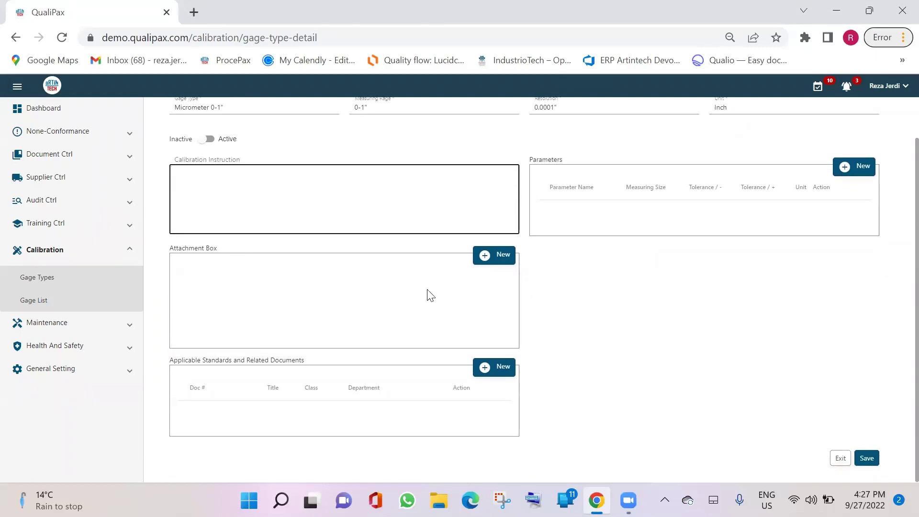
{"action": "left_click", "coordinate": [163, 109]}
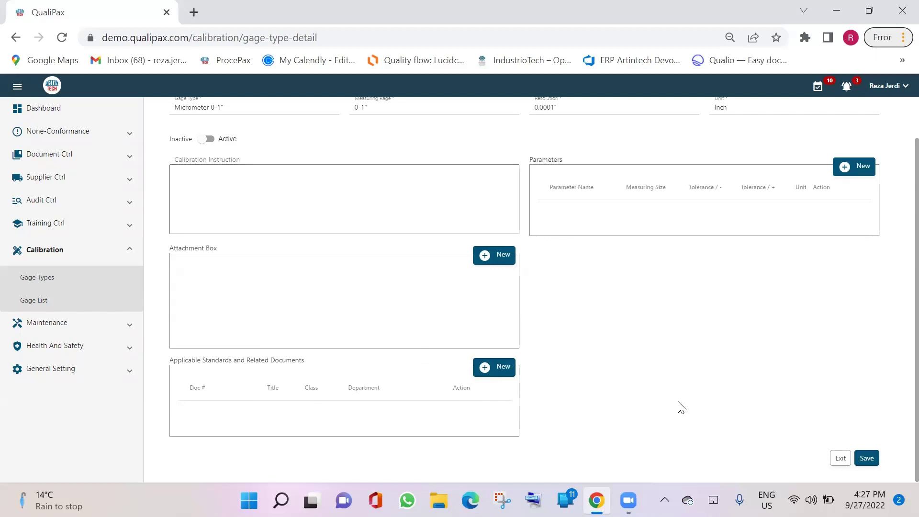
{"action": "left_click", "coordinate": [484, 369]}
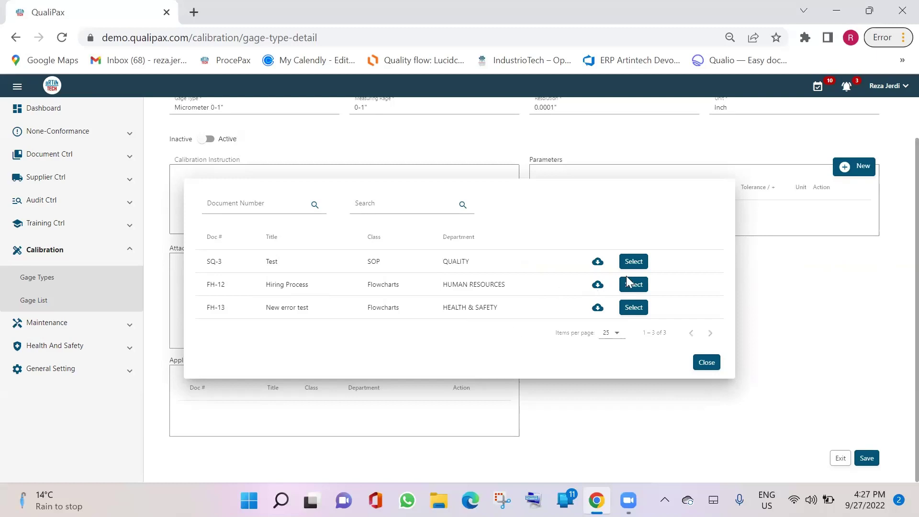
{"action": "left_click", "coordinate": [820, 339]}
{"action": "scroll", "coordinate": [440, 381], "scroll_direction": "up", "scroll_amount": 1}
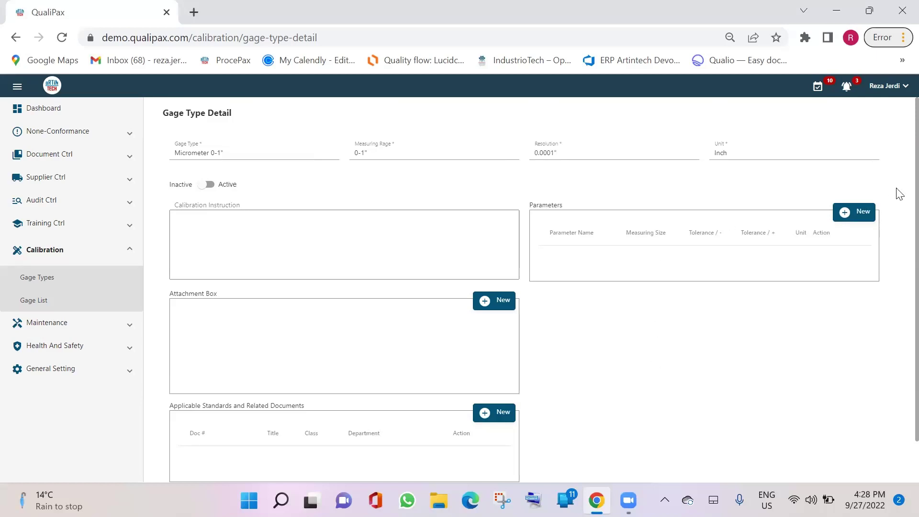
Start a gage parameter named Size 1 and set both its minus and plus tolerances to .0001
{"action": "left_click", "coordinate": [844, 215]}
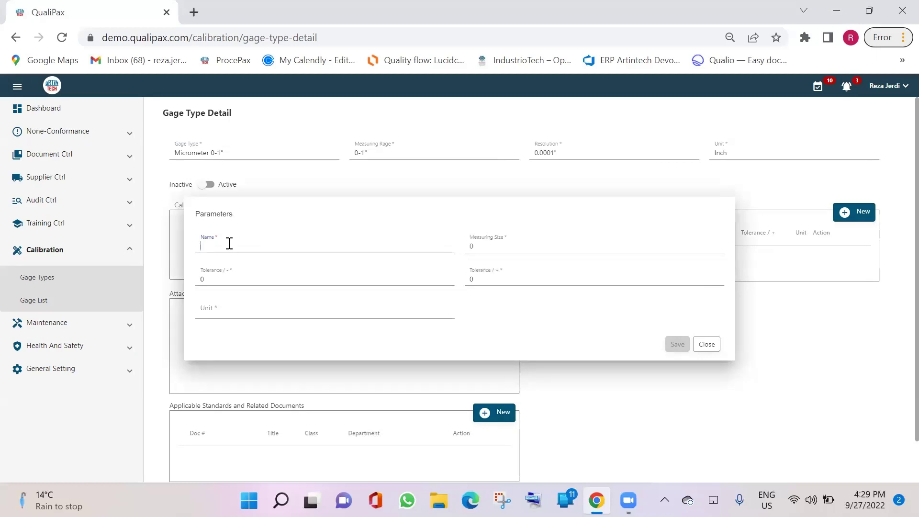
{"action": "type", "text": "Size 1"}
{"action": "left_click", "coordinate": [479, 248]}
{"action": "left_click", "coordinate": [204, 281]}
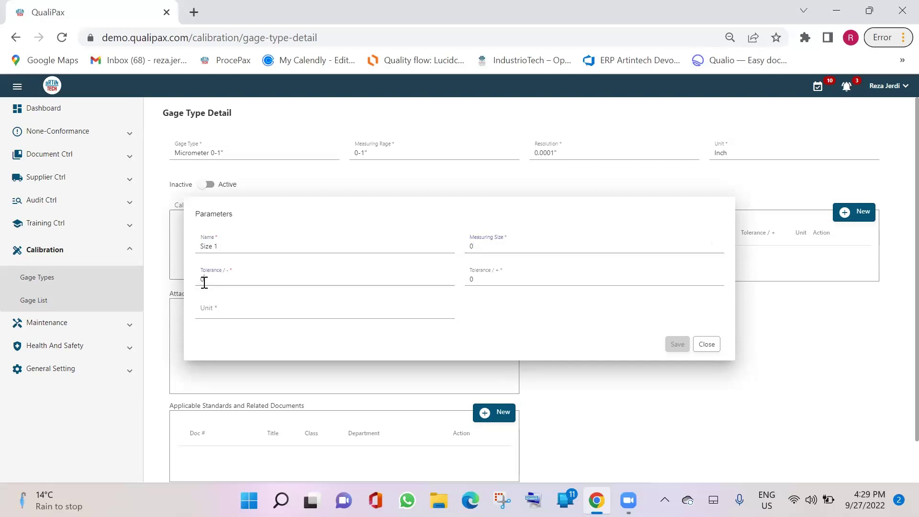
{"action": "left_click_drag", "start_coordinate": [205, 281], "coordinate": [197, 286]}
{"action": "type", "text": ".0001"}
{"action": "left_click_drag", "start_coordinate": [478, 279], "coordinate": [445, 272]}
{"action": "type", "text": ".0001"}
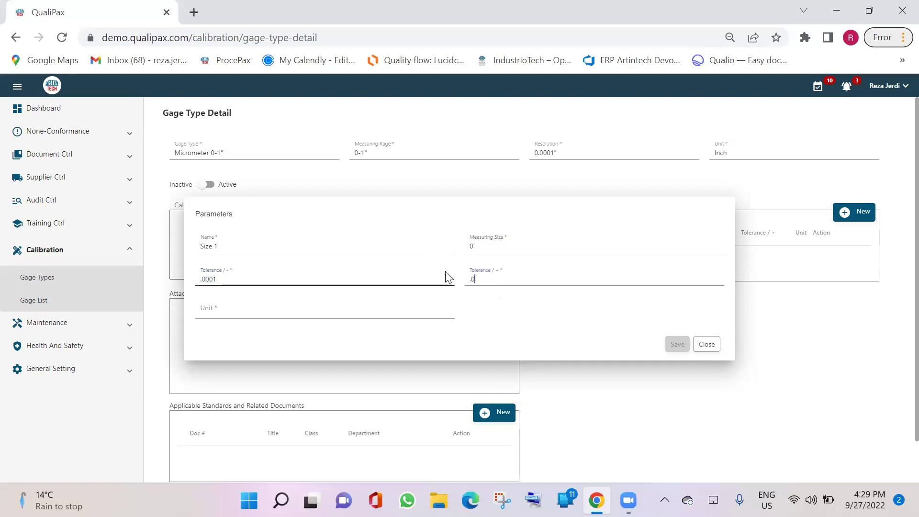
Set the unit of the Size 1 parameter to Inch and save the parameter
{"action": "left_click", "coordinate": [384, 317]}
{"action": "left_click", "coordinate": [378, 311]}
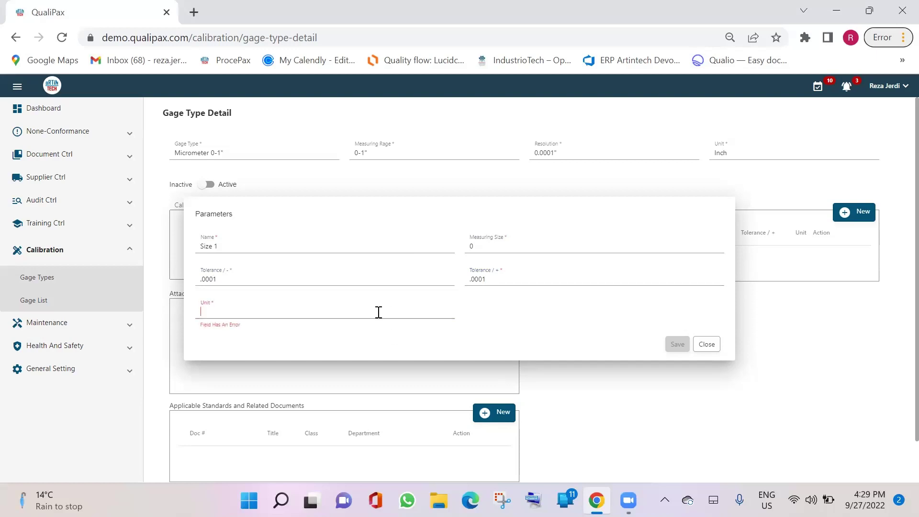
{"action": "type", "text": "Inch"}
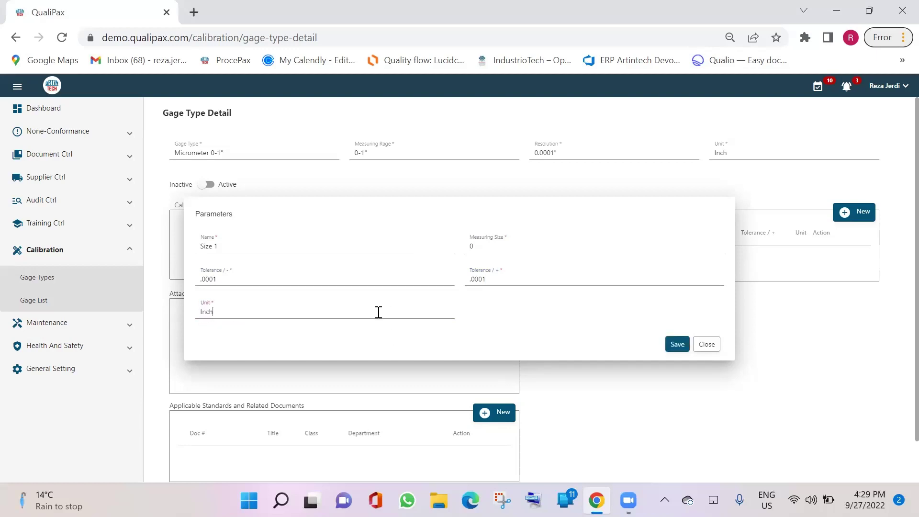
{"action": "left_click_drag", "start_coordinate": [221, 318], "coordinate": [201, 315]}
{"action": "left_click", "coordinate": [215, 315]}
{"action": "left_click", "coordinate": [677, 344]}
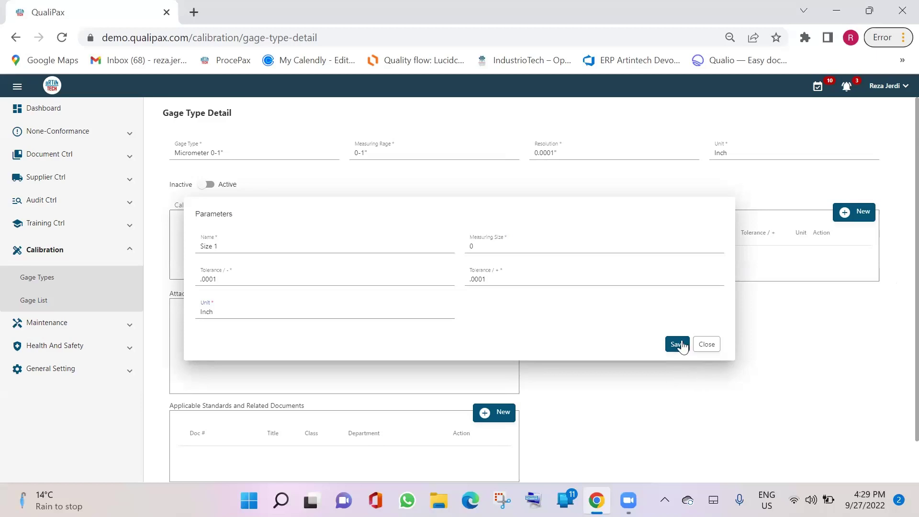
Start another gage parameter named Size 2 with a measuring size of .2
{"action": "left_click", "coordinate": [848, 213]}
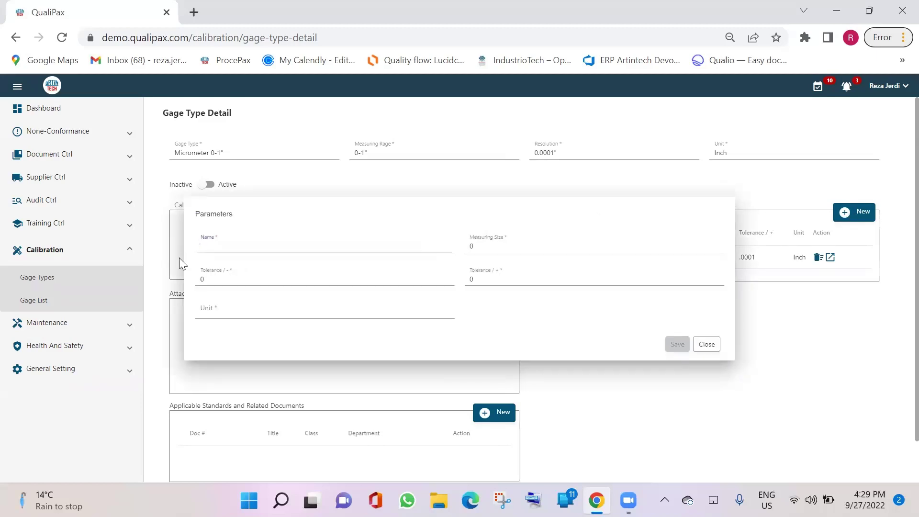
{"action": "left_click", "coordinate": [225, 247]}
{"action": "type", "text": "size 2"}
{"action": "left_click_drag", "start_coordinate": [205, 245], "coordinate": [199, 252]}
{"action": "type", "text": "S"}
{"action": "left_click_drag", "start_coordinate": [514, 245], "coordinate": [433, 247]}
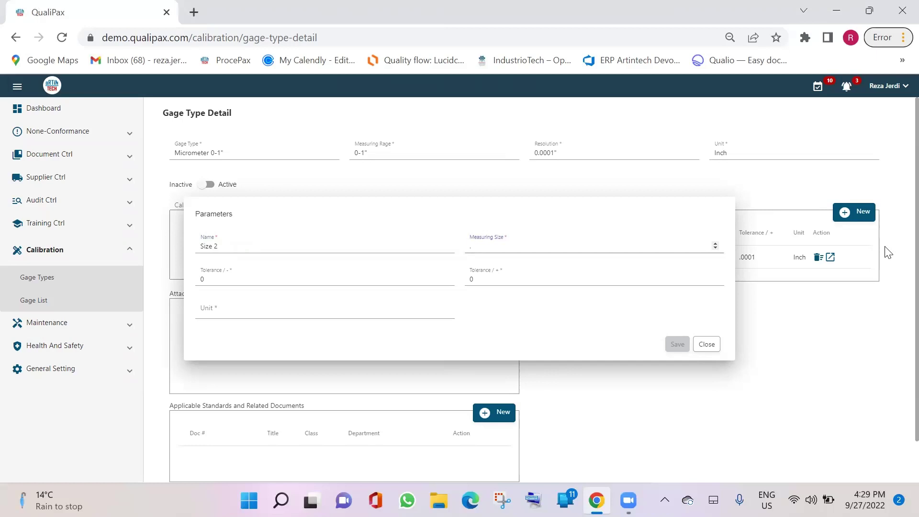
Set the Size 2 parameter's minus and plus tolerances to 0.0001 and its unit to Inch, and save it
{"action": "left_click", "coordinate": [222, 281]}
{"action": "type", "text": ".0"}
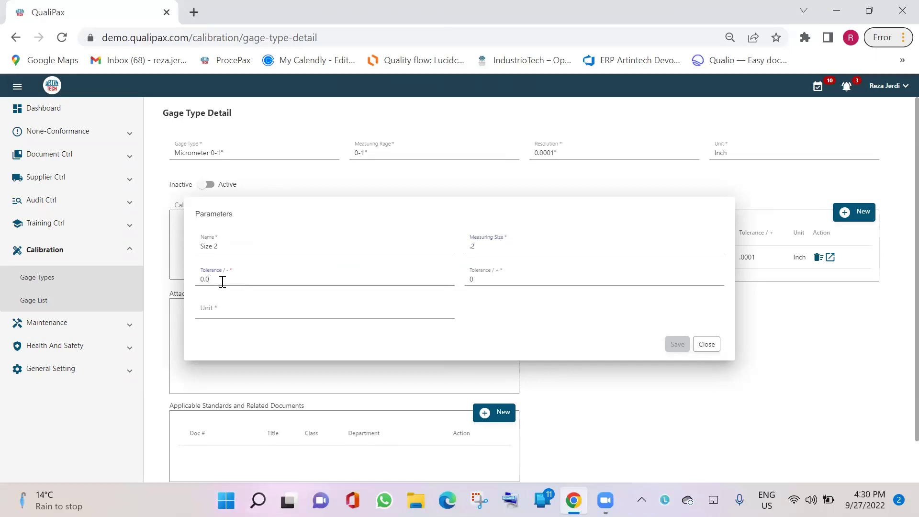
{"action": "type", "text": "001"}
{"action": "left_click", "coordinate": [478, 277]}
{"action": "type", "text": "0"}
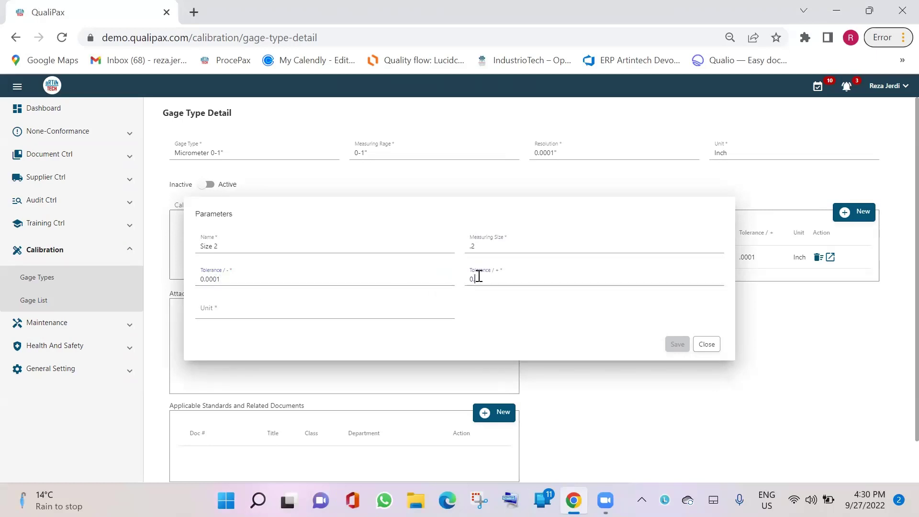
{"action": "type", "text": ".0001"}
{"action": "left_click", "coordinate": [269, 308]}
{"action": "type", "text": "Inch"}
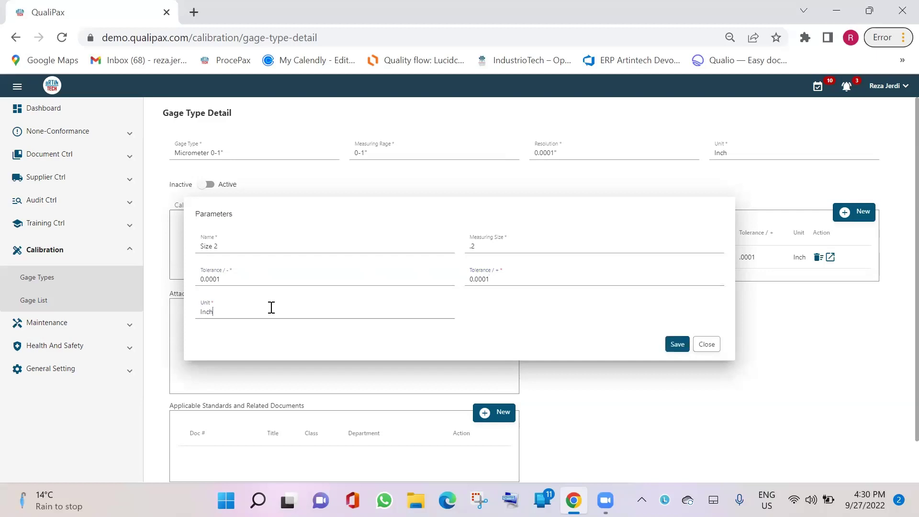
{"action": "left_click", "coordinate": [676, 344]}
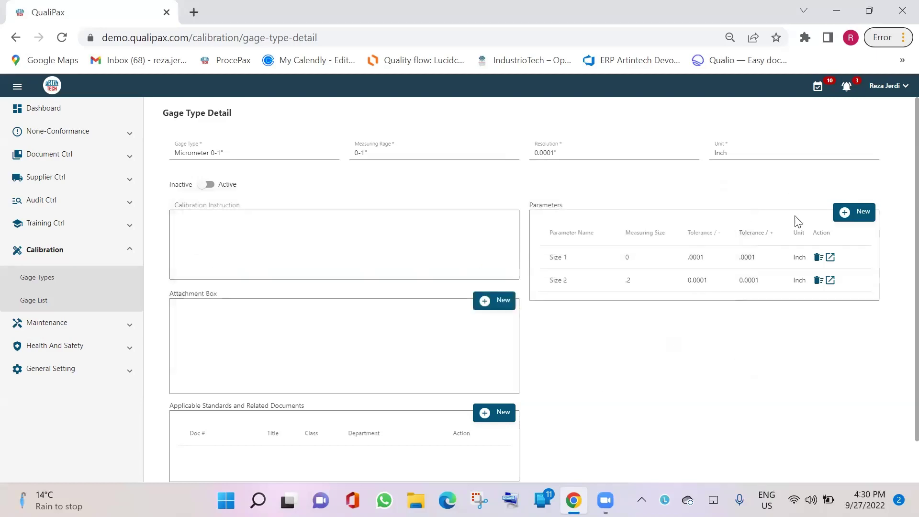
Add and save a gage parameter named Size 3 with measuring size 1, minus tolerance 0.0001, plus tolerance .0001 and unit Inch
{"action": "left_click", "coordinate": [844, 215]}
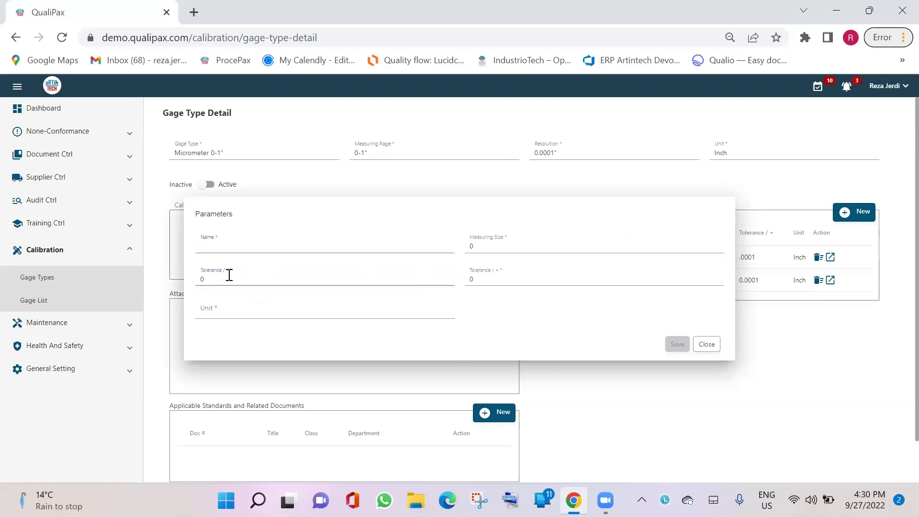
{"action": "type", "text": "Size 3"}
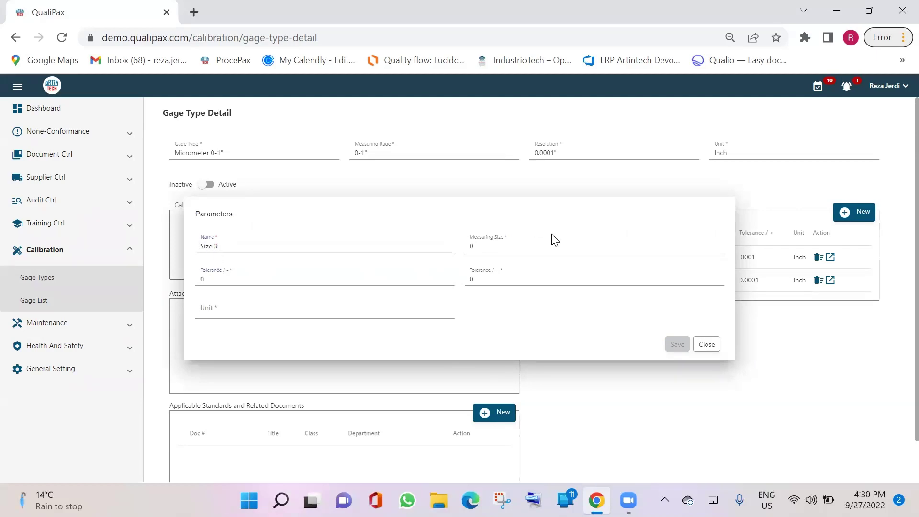
{"action": "key", "text": "Tab"}
{"action": "type", "text": "1"}
{"action": "left_click", "coordinate": [271, 281]}
{"action": "type", "text": ".0001"}
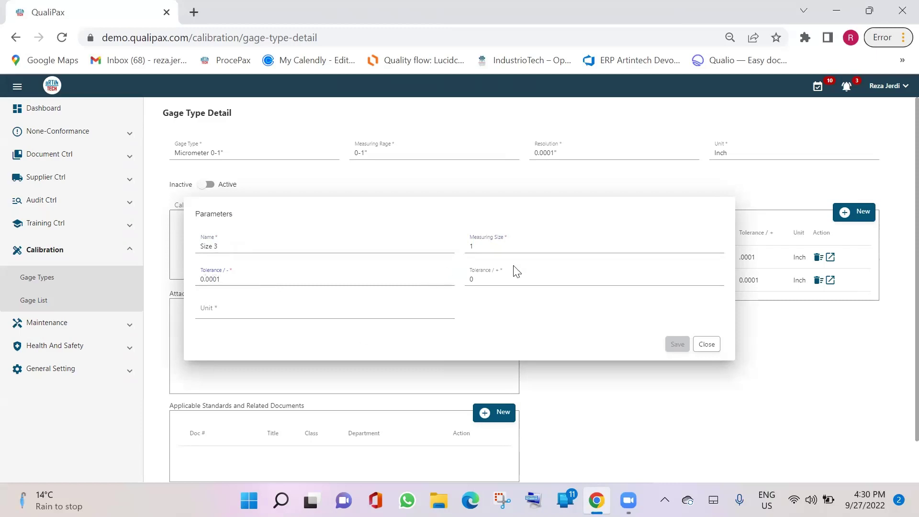
{"action": "key", "text": "Tab"}
{"action": "key", "text": "BackSpace"}
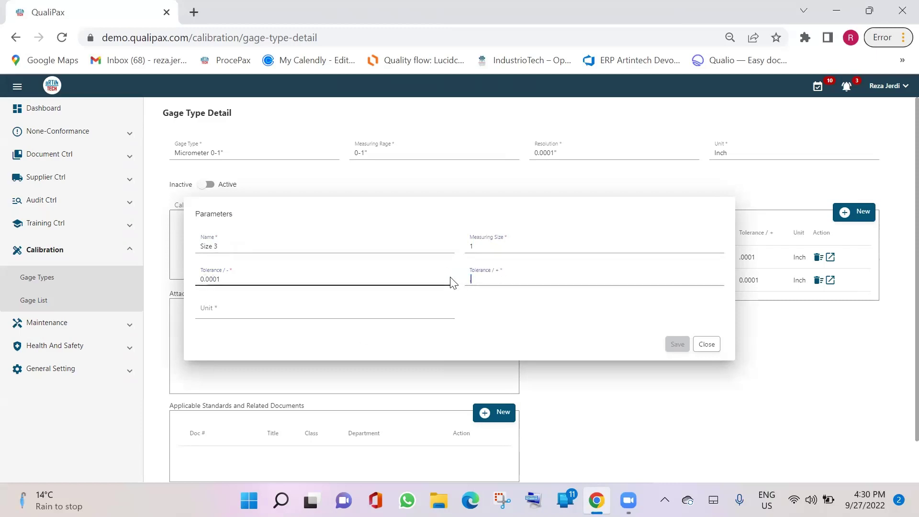
{"action": "type", "text": ".0001"}
{"action": "left_click", "coordinate": [222, 313]}
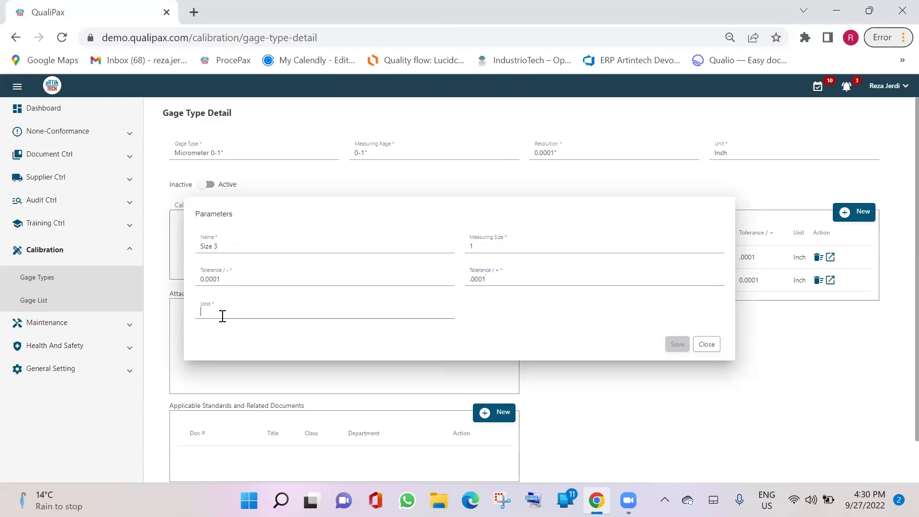
{"action": "type", "text": "Inch"}
{"action": "left_click", "coordinate": [675, 353]}
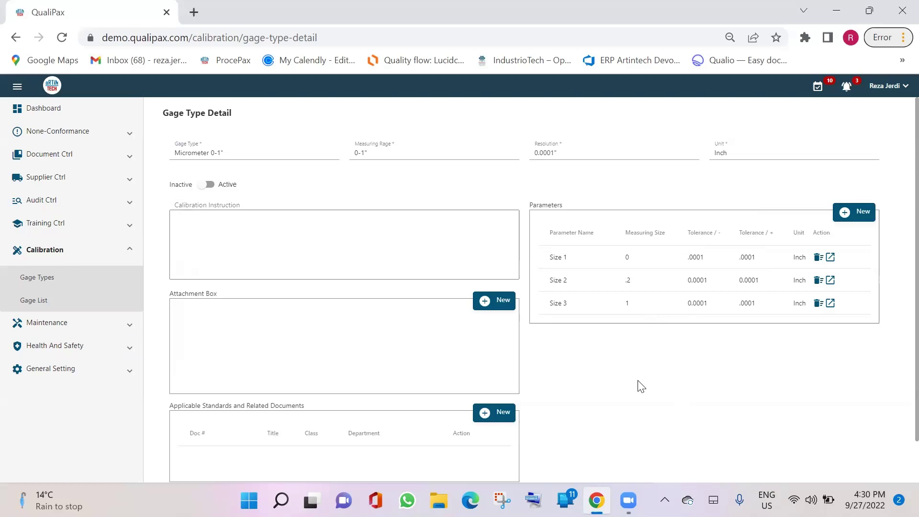
Set the Micrometer 0-1" gage type to Active and save the record
{"action": "scroll", "coordinate": [641, 389], "scroll_direction": "down", "scroll_amount": 1}
{"action": "scroll", "coordinate": [641, 389], "scroll_direction": "up", "scroll_amount": 1}
{"action": "left_click", "coordinate": [209, 185]}
{"action": "scroll", "coordinate": [896, 441], "scroll_direction": "down", "scroll_amount": 1}
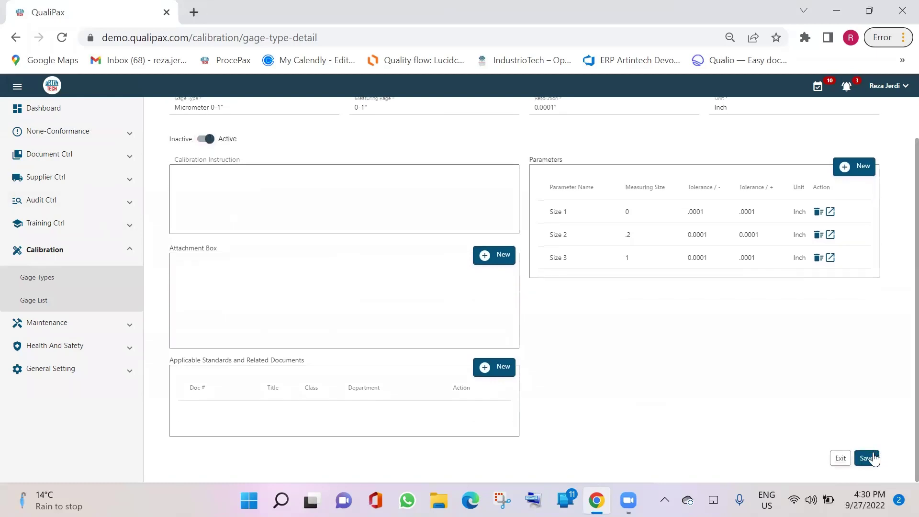
{"action": "left_click", "coordinate": [873, 458]}
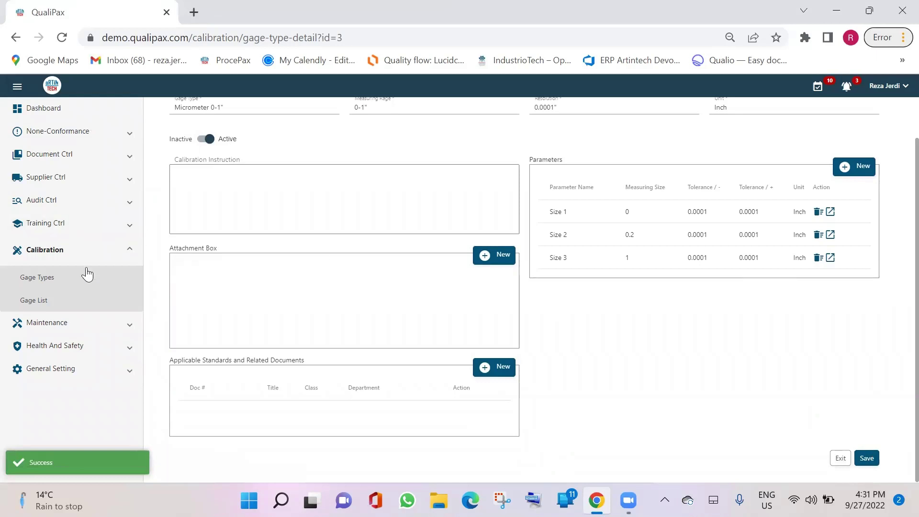
Check the gage types list for the saved Micrometer 0-1" entry and open the gage list
{"action": "left_click", "coordinate": [37, 286]}
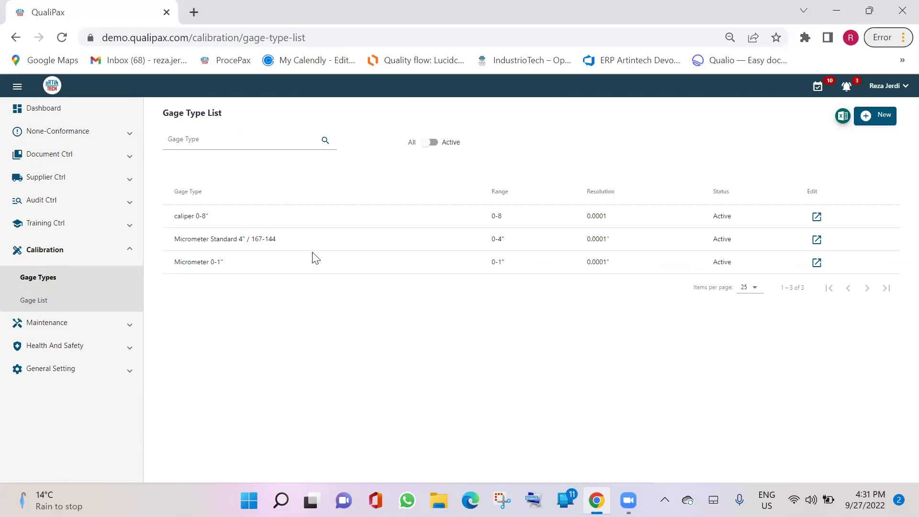
{"action": "left_click", "coordinate": [35, 302]}
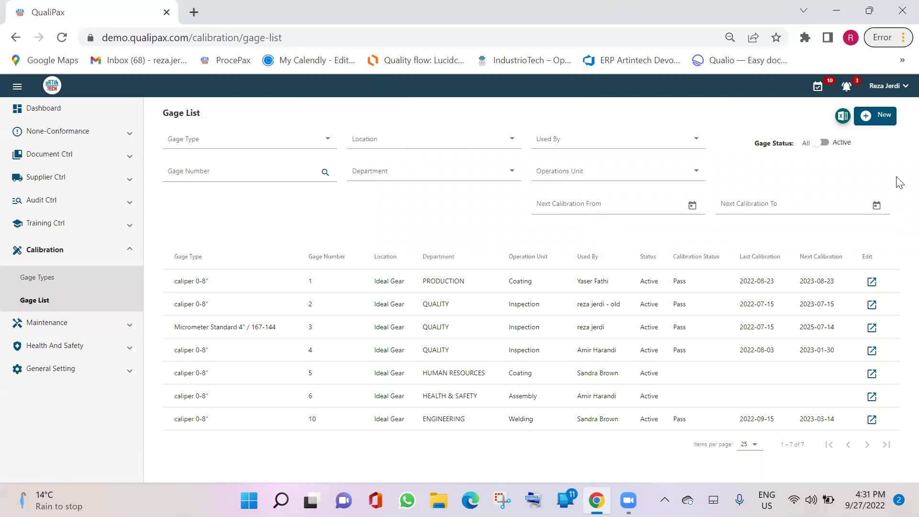
Start a new gage record with gage type Micrometer 0-1" and set its resolution to .0001
{"action": "left_click", "coordinate": [867, 123]}
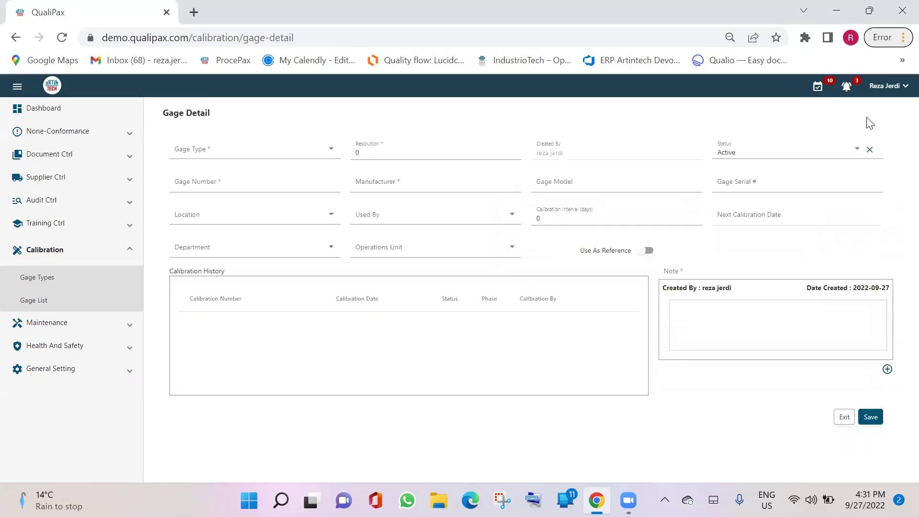
{"action": "left_click", "coordinate": [36, 301]}
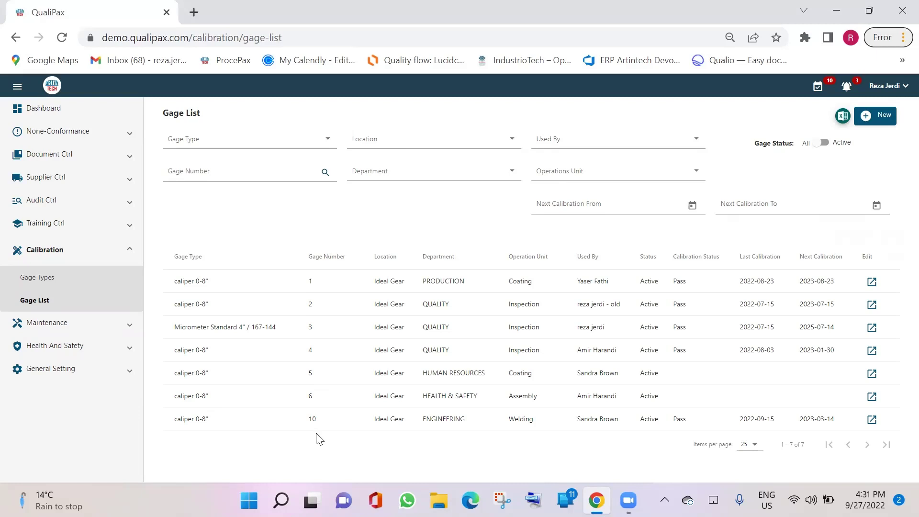
{"action": "left_click", "coordinate": [867, 120]}
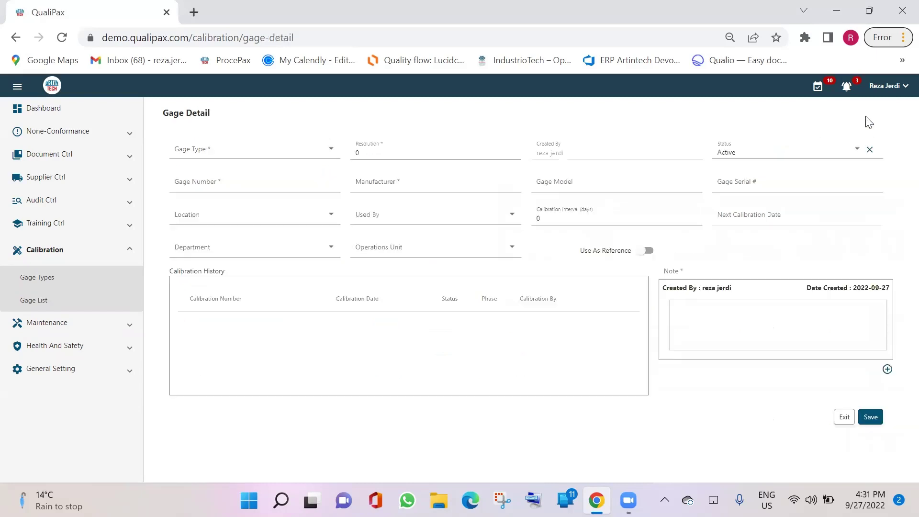
{"action": "left_click", "coordinate": [231, 153]}
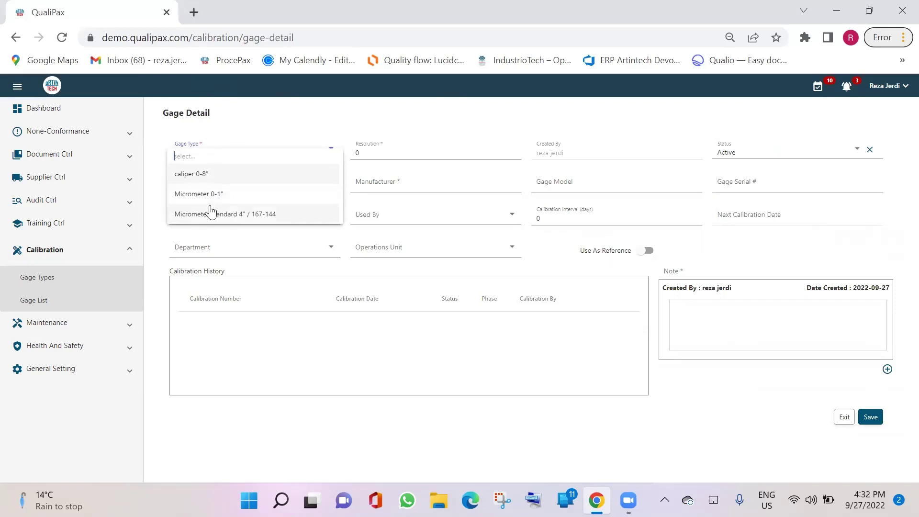
{"action": "left_click", "coordinate": [193, 194]}
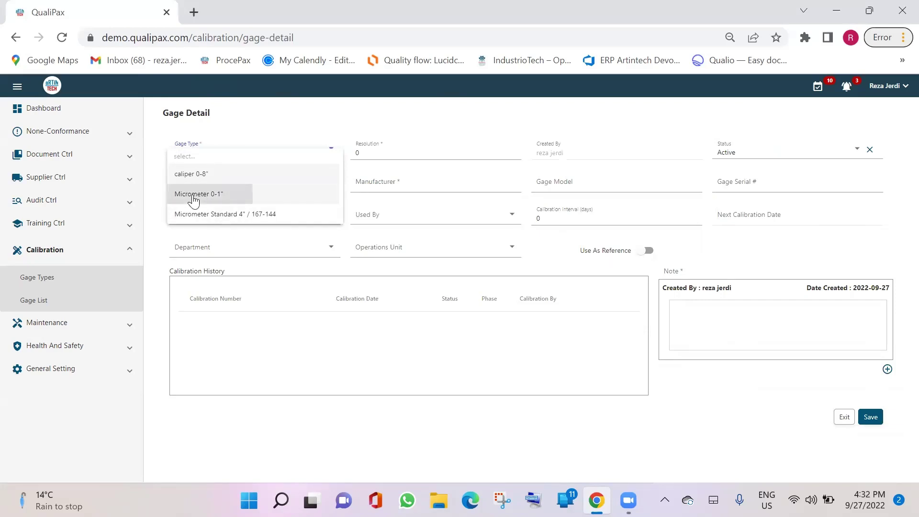
{"action": "left_click_drag", "start_coordinate": [386, 154], "coordinate": [354, 152]}
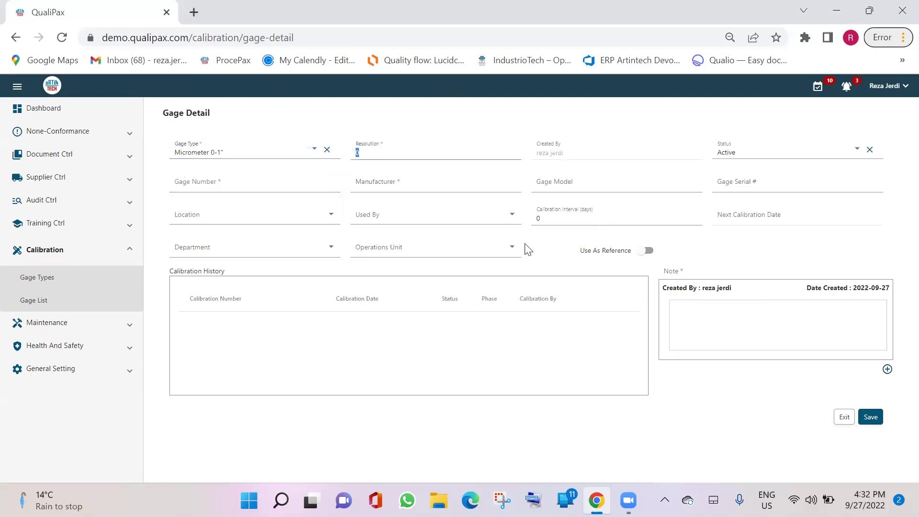
{"action": "key", "text": "BackSpace"}
{"action": "type", "text": ".0001"}
Enter gage number 7 and manufacturer Test in the new gage record
{"action": "left_click", "coordinate": [189, 189]}
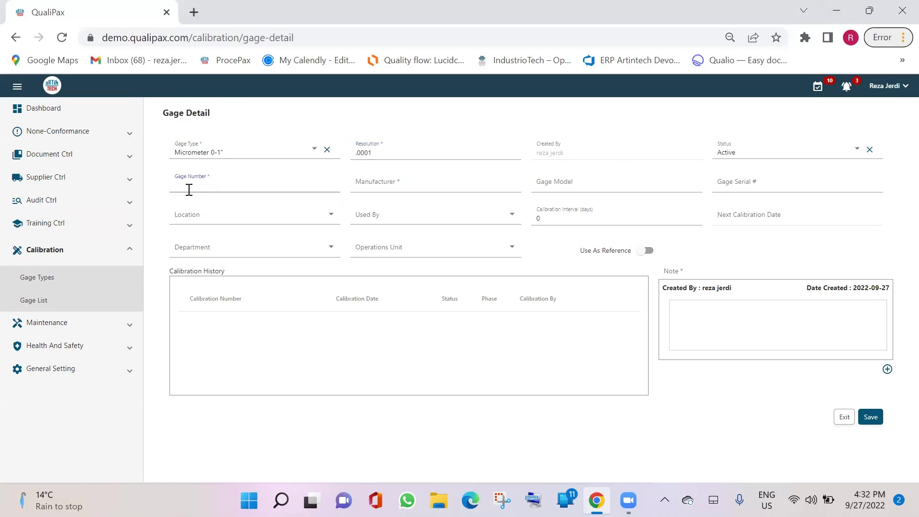
{"action": "type", "text": "7"}
{"action": "left_click", "coordinate": [216, 206]}
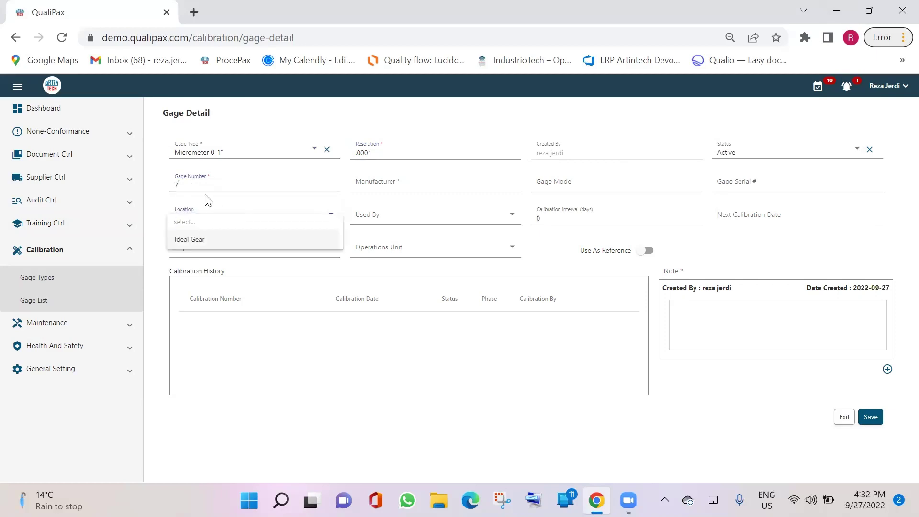
{"action": "left_click", "coordinate": [209, 200]}
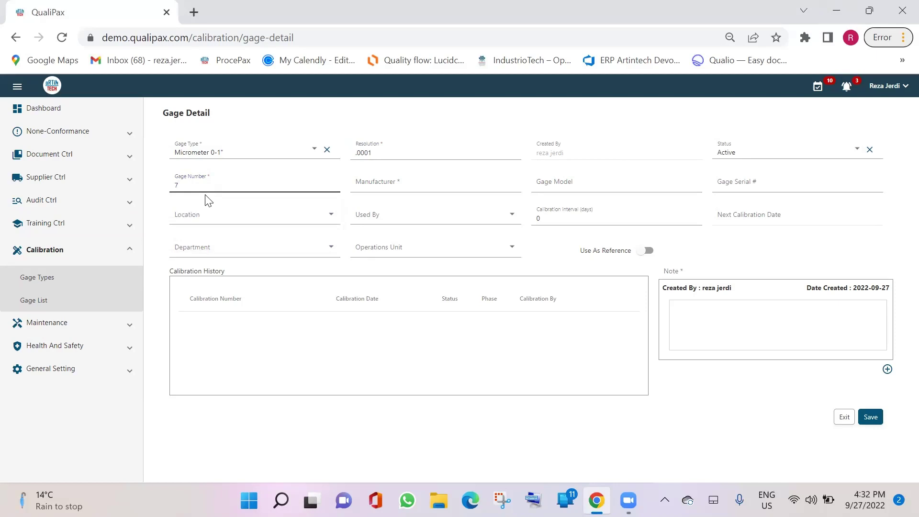
{"action": "left_click", "coordinate": [553, 327]}
{"action": "left_click", "coordinate": [395, 184]}
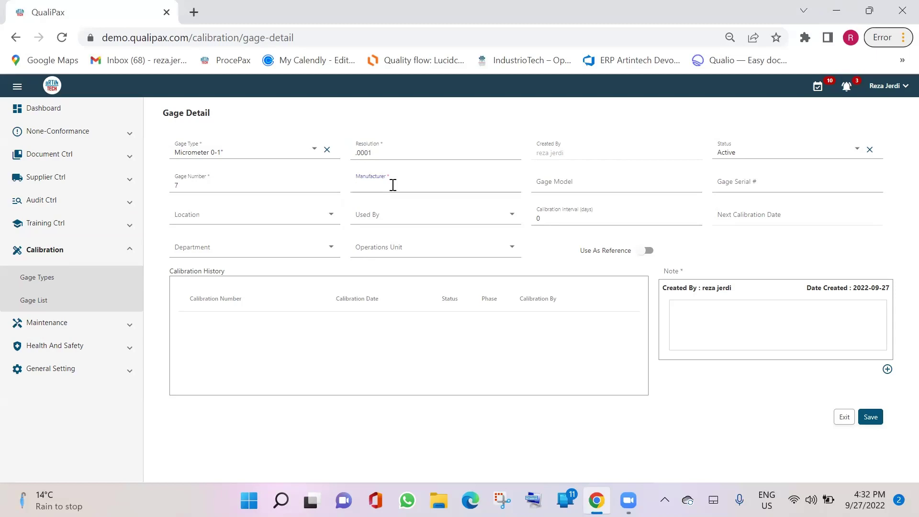
{"action": "type", "text": "Test"}
{"action": "left_click", "coordinate": [551, 185]}
{"action": "left_click", "coordinate": [740, 185]}
{"action": "left_click", "coordinate": [389, 182]}
{"action": "left_click", "coordinate": [397, 187]}
Set the gage's location to Ideal Gear and choose the employee who uses it in the Used By field
{"action": "left_click", "coordinate": [330, 220]}
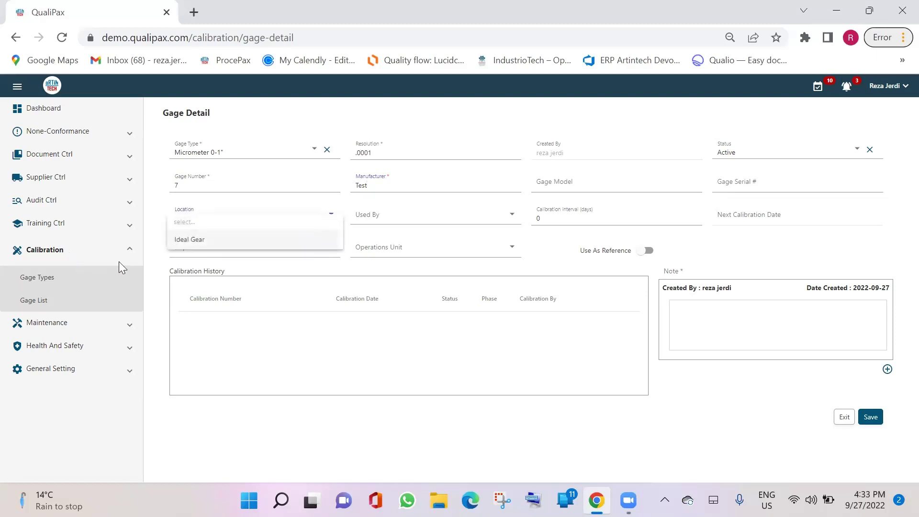
{"action": "left_click", "coordinate": [186, 238]}
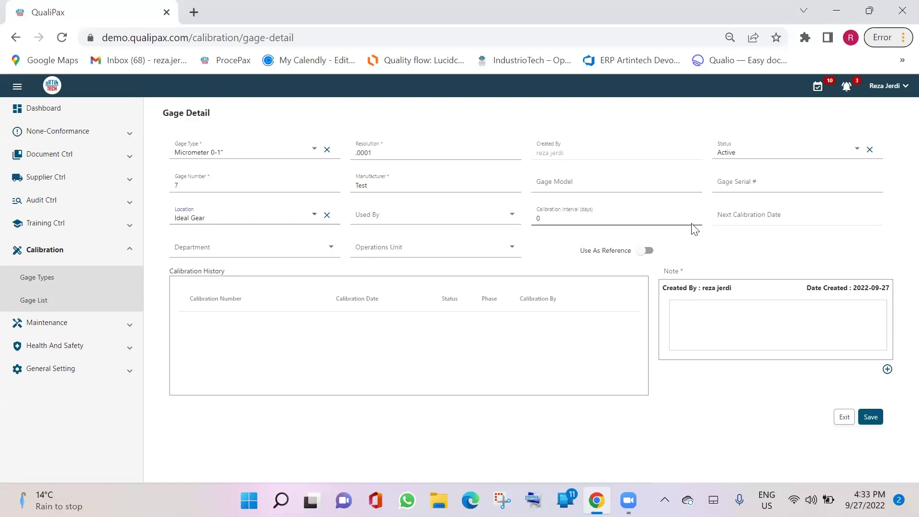
{"action": "left_click", "coordinate": [484, 224]}
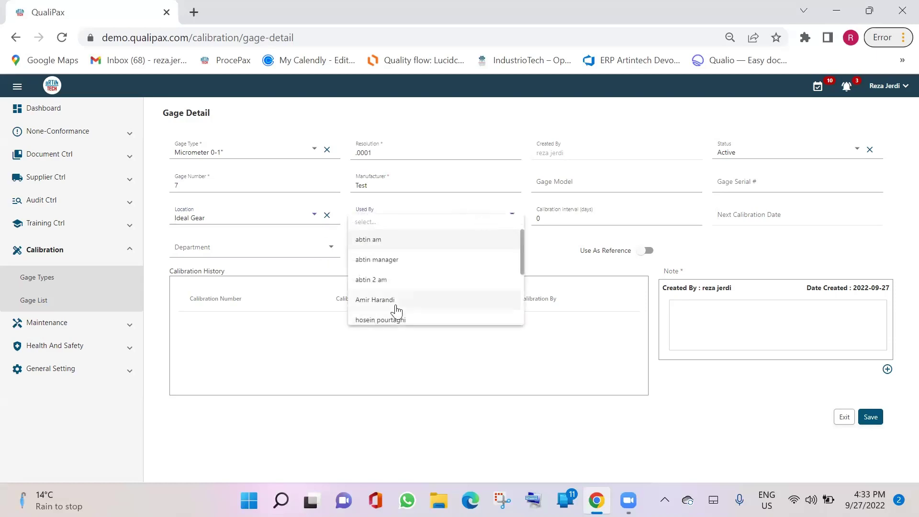
{"action": "scroll", "coordinate": [395, 310], "scroll_direction": "down", "scroll_amount": 3}
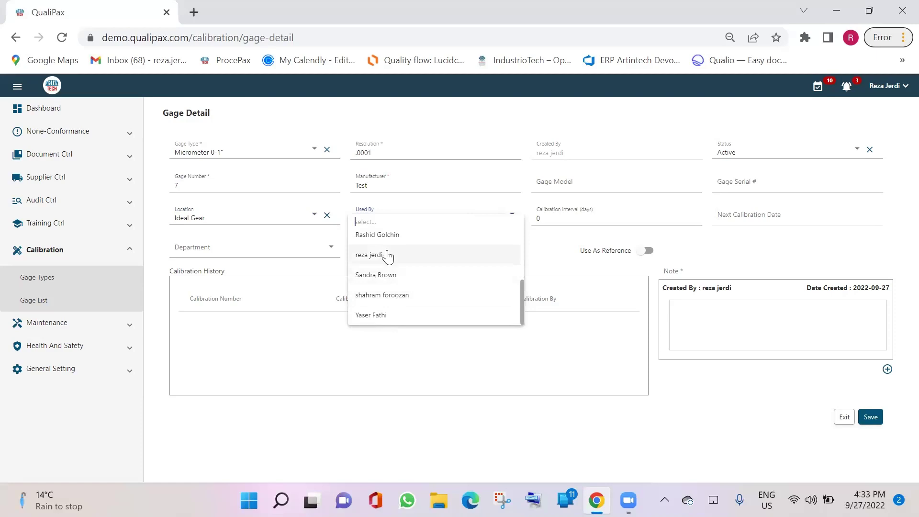
{"action": "left_click", "coordinate": [404, 300]}
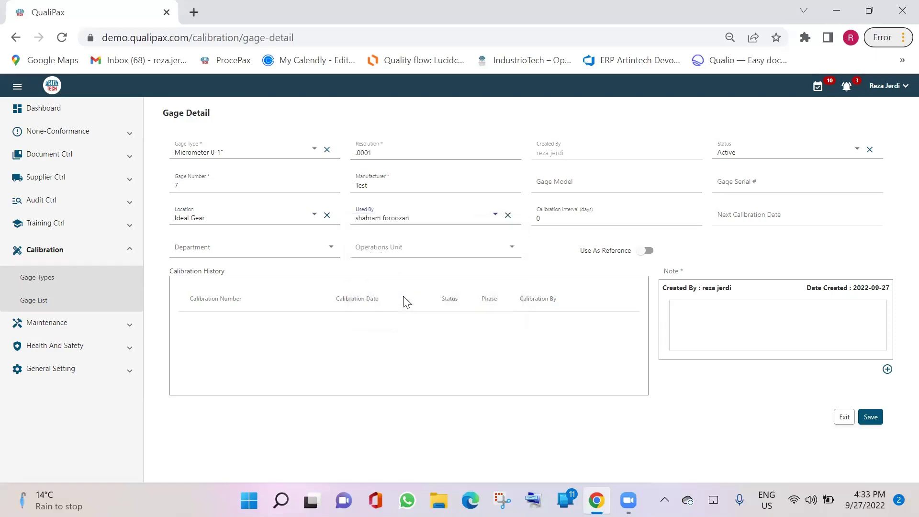
Set the gage's calibration interval to 180 days
{"action": "left_click", "coordinate": [569, 215]}
{"action": "double_click", "coordinate": [538, 217]}
{"action": "type", "text": "180"}
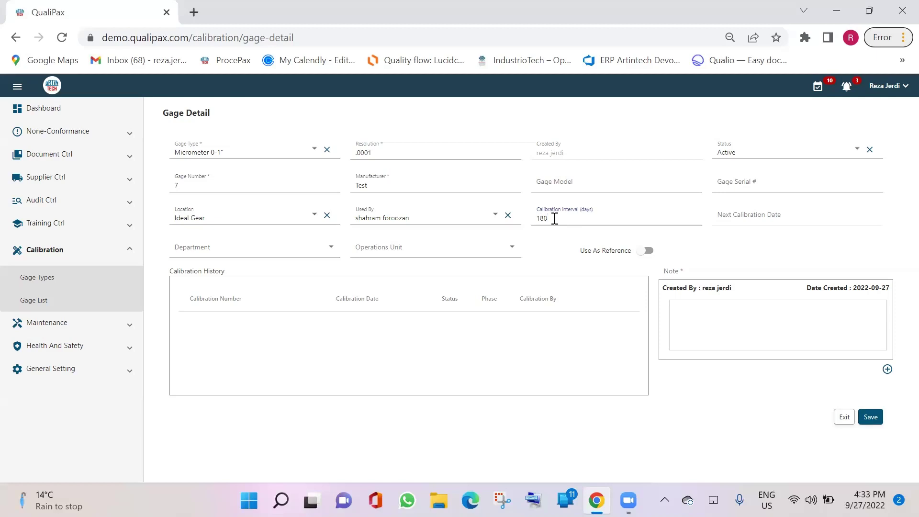
{"action": "left_click_drag", "start_coordinate": [551, 219], "coordinate": [535, 219]}
{"action": "left_click", "coordinate": [802, 221]}
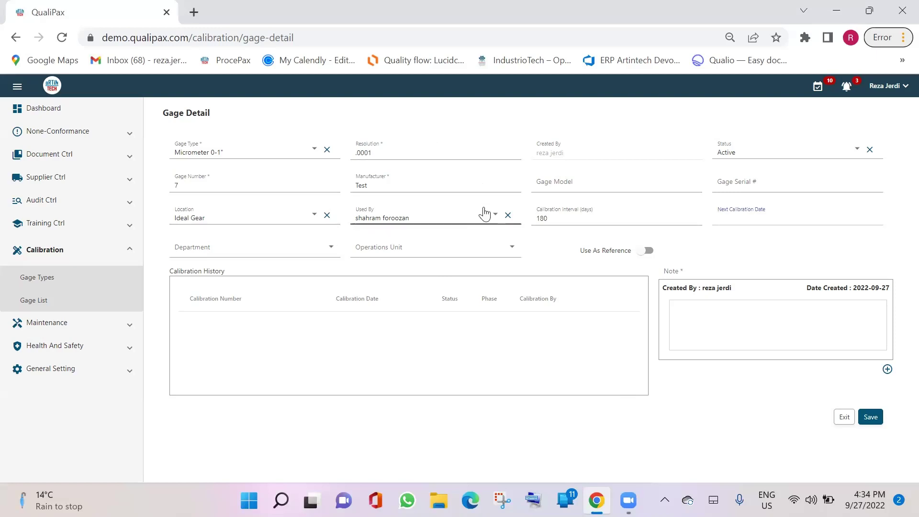
Assign the gage to the QUALITY department and the Inspection operations unit
{"action": "left_click", "coordinate": [329, 249]}
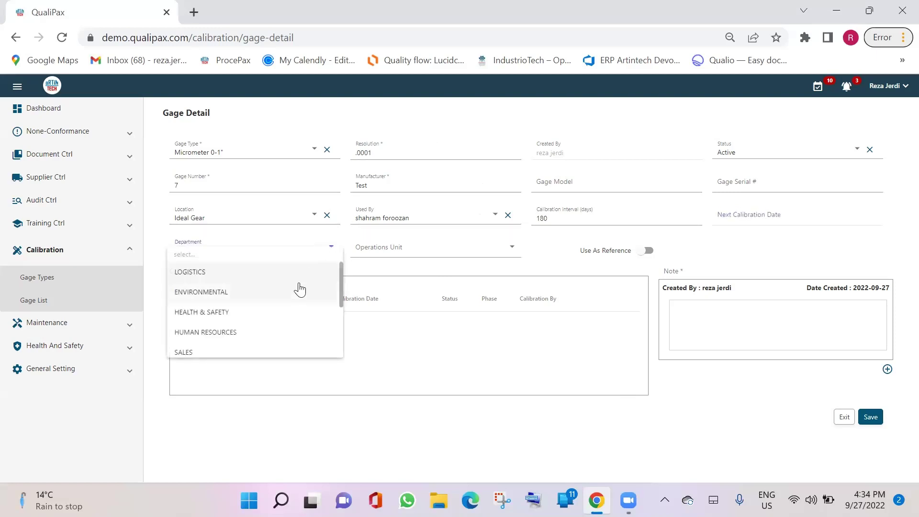
{"action": "scroll", "coordinate": [297, 303], "scroll_direction": "down", "scroll_amount": 3}
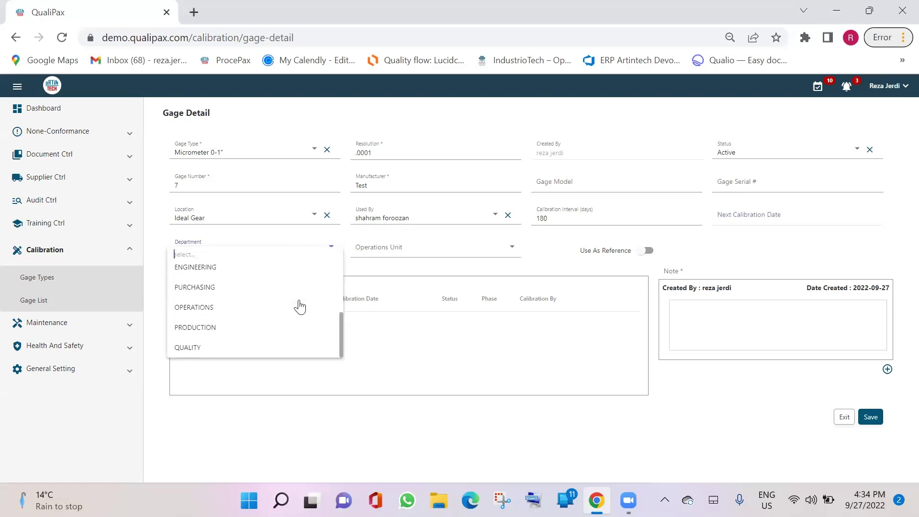
{"action": "left_click", "coordinate": [229, 347]}
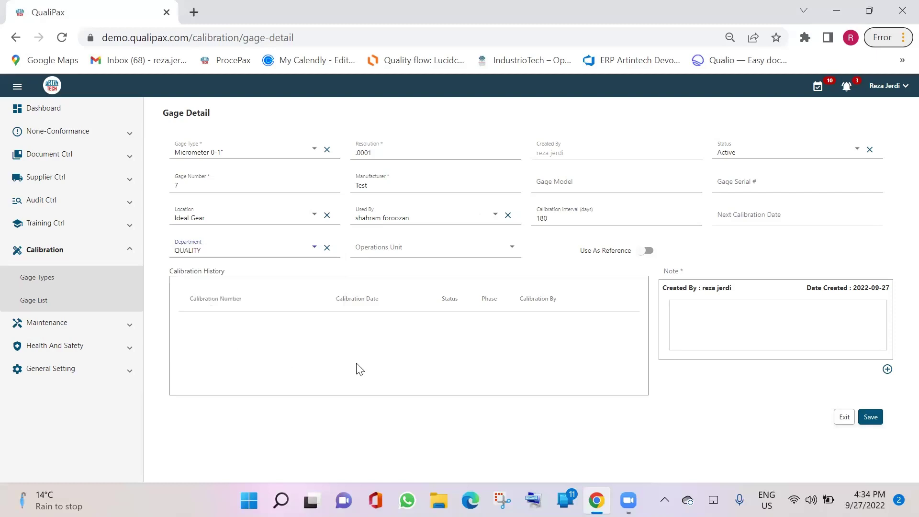
{"action": "left_click", "coordinate": [504, 256]}
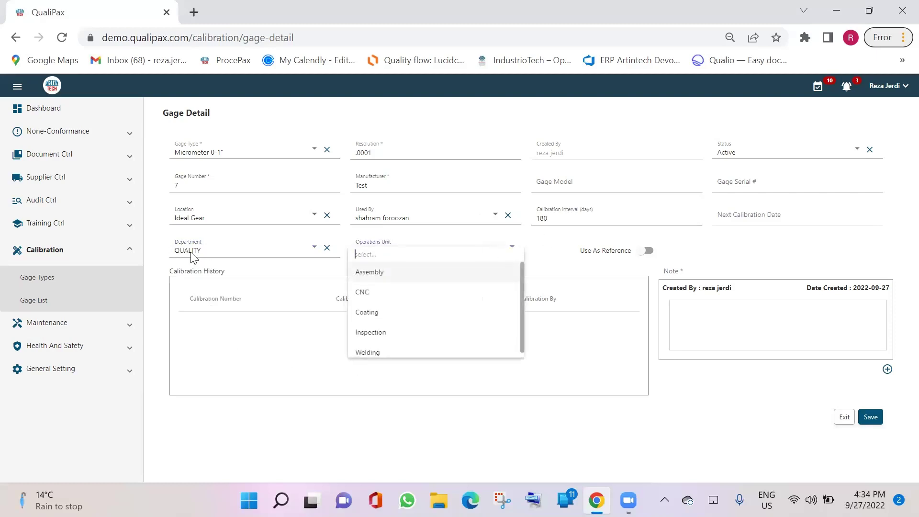
{"action": "scroll", "coordinate": [410, 312], "scroll_direction": "down", "scroll_amount": 1}
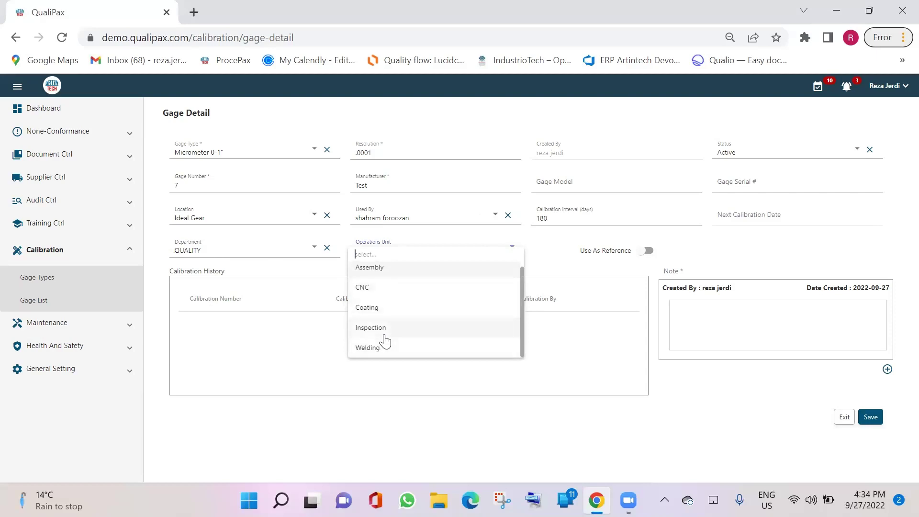
{"action": "left_click", "coordinate": [384, 330]}
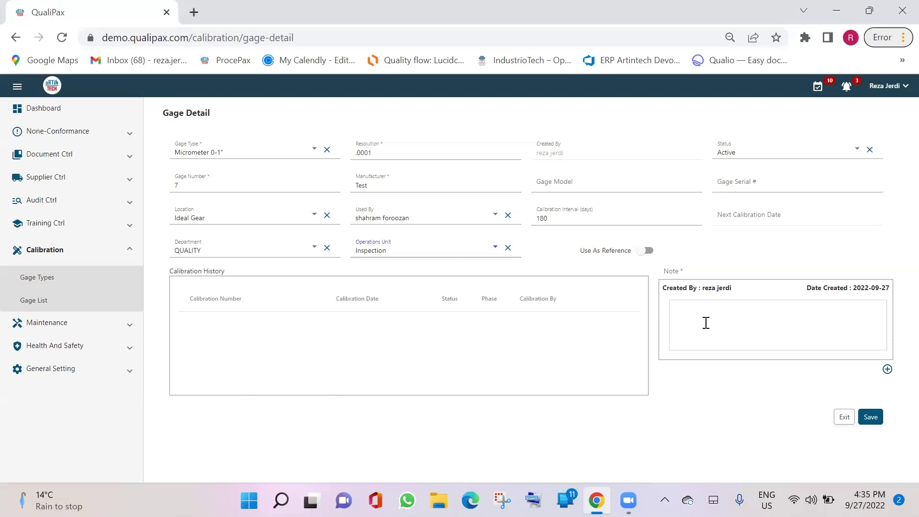
Save the new gage record and exit to the gage list to review its row
{"action": "left_click", "coordinate": [872, 423]}
{"action": "left_click", "coordinate": [842, 418]}
{"action": "left_click", "coordinate": [668, 302]}
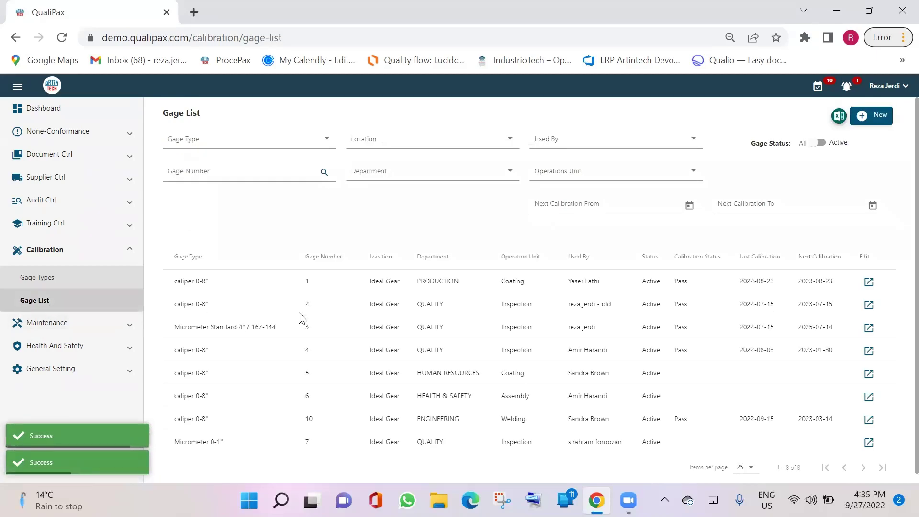
{"action": "scroll", "coordinate": [353, 318], "scroll_direction": "down", "scroll_amount": 1}
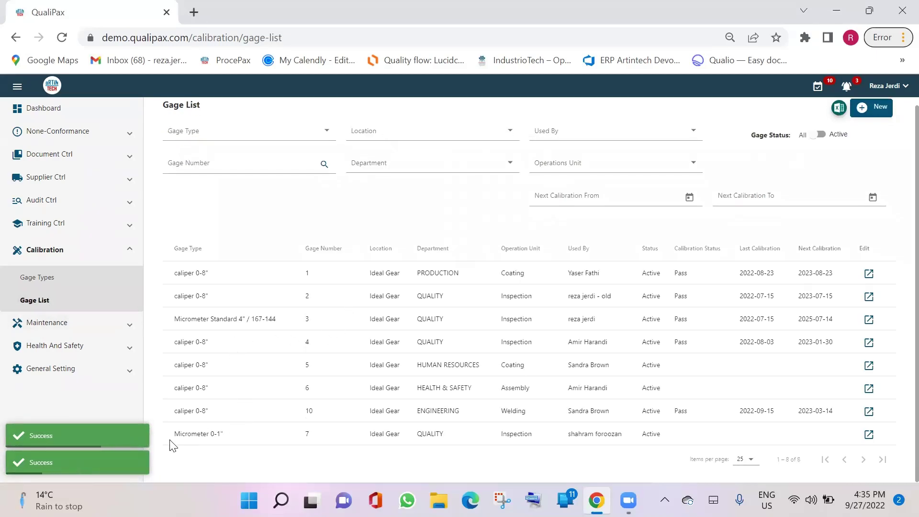
{"action": "left_click_drag", "start_coordinate": [171, 433], "coordinate": [663, 440]}
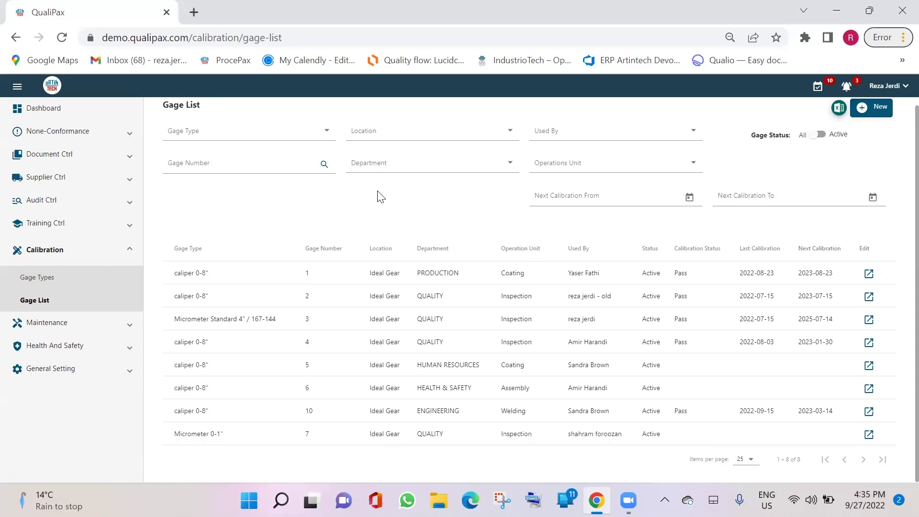
Open the Micrometer 0-1" gage record and create a new calibration for it, agreeing to save the page's changes
{"action": "left_click", "coordinate": [869, 434]}
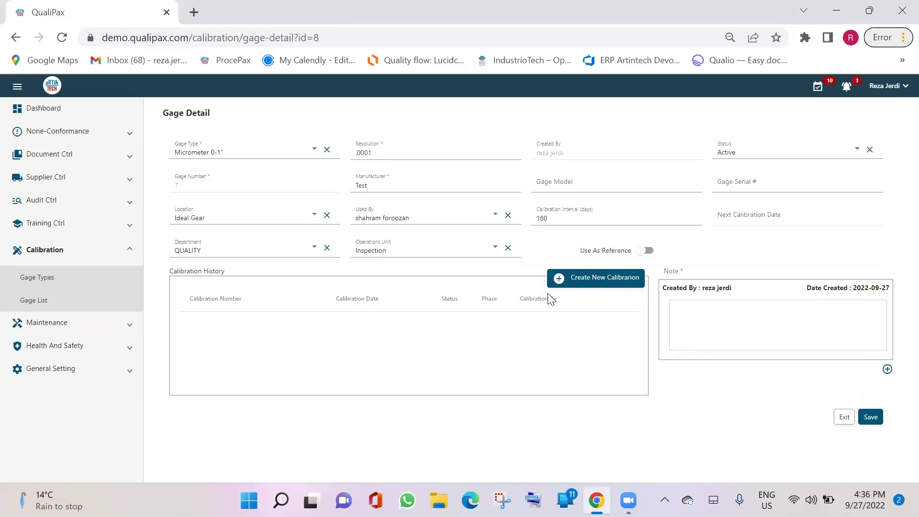
{"action": "left_click", "coordinate": [584, 281]}
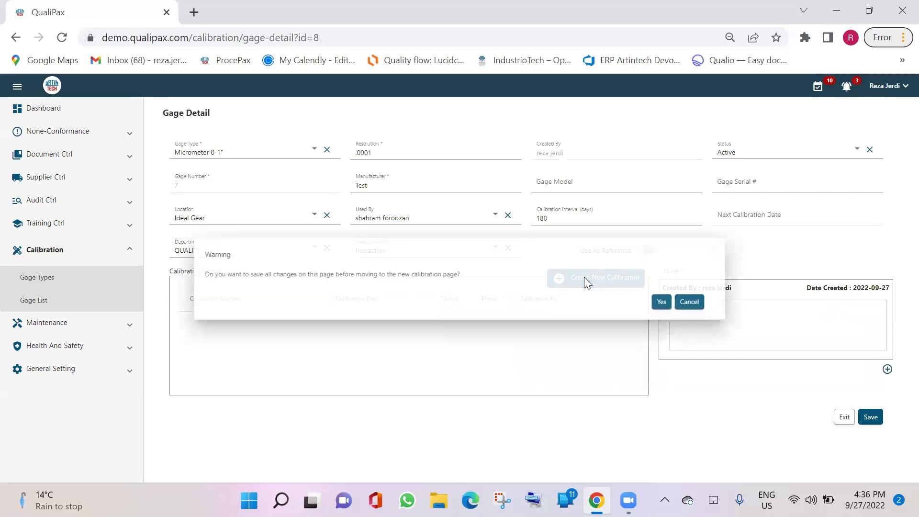
{"action": "left_click", "coordinate": [669, 303]}
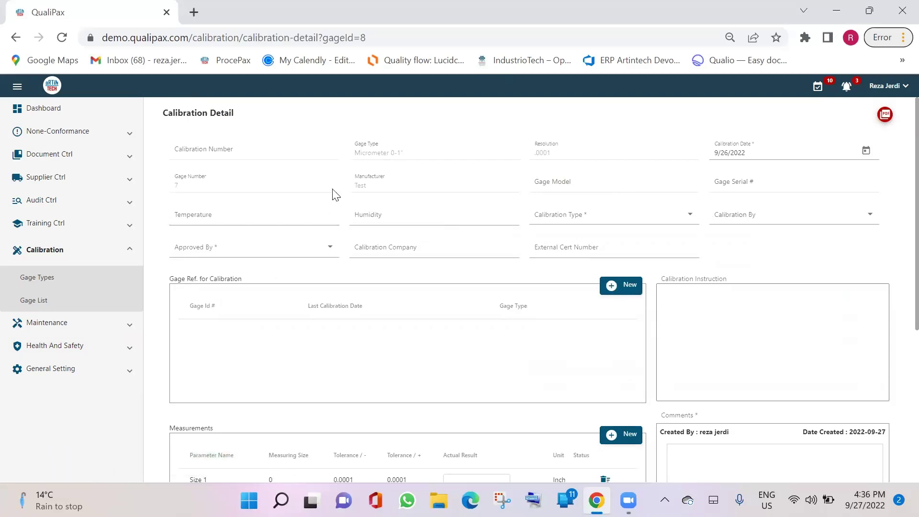
Save the new calibration record for the Micrometer 0-1" gage and check its calibration number and header fields
{"action": "left_click", "coordinate": [191, 148]}
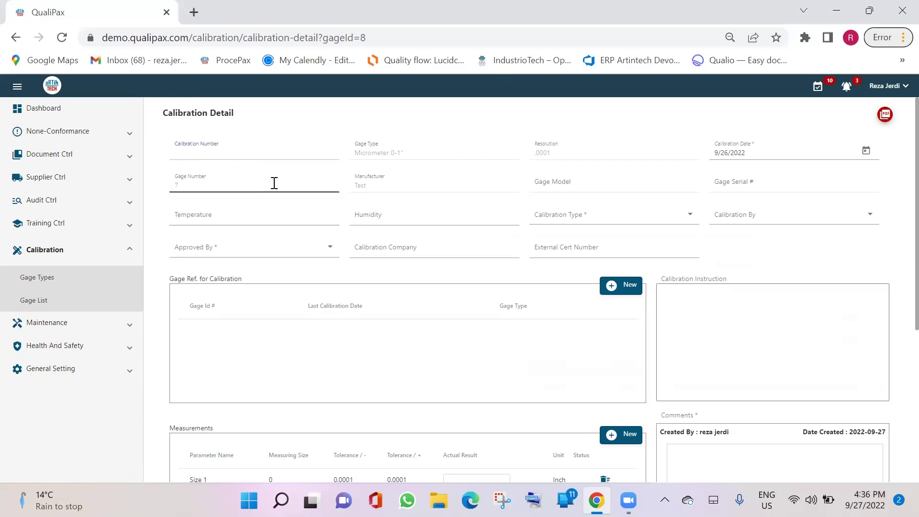
{"action": "scroll", "coordinate": [274, 183], "scroll_direction": "down", "scroll_amount": 5}
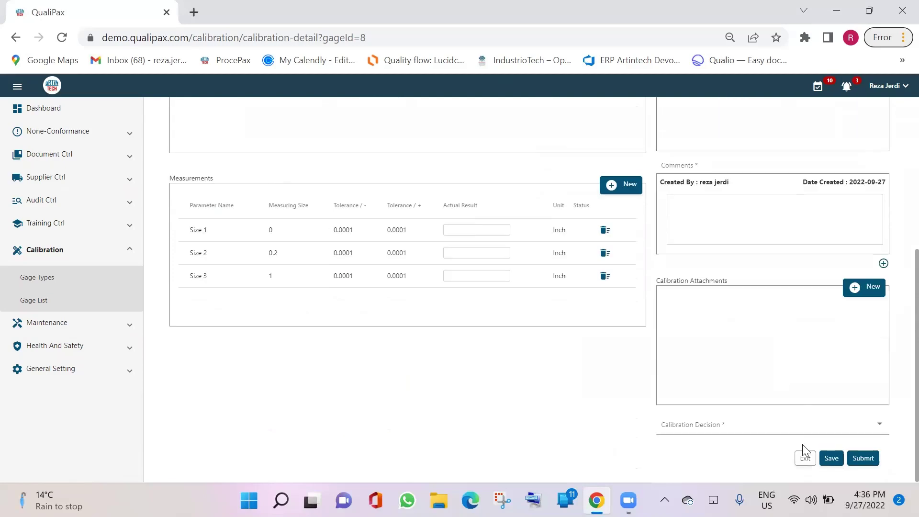
{"action": "left_click", "coordinate": [829, 464]}
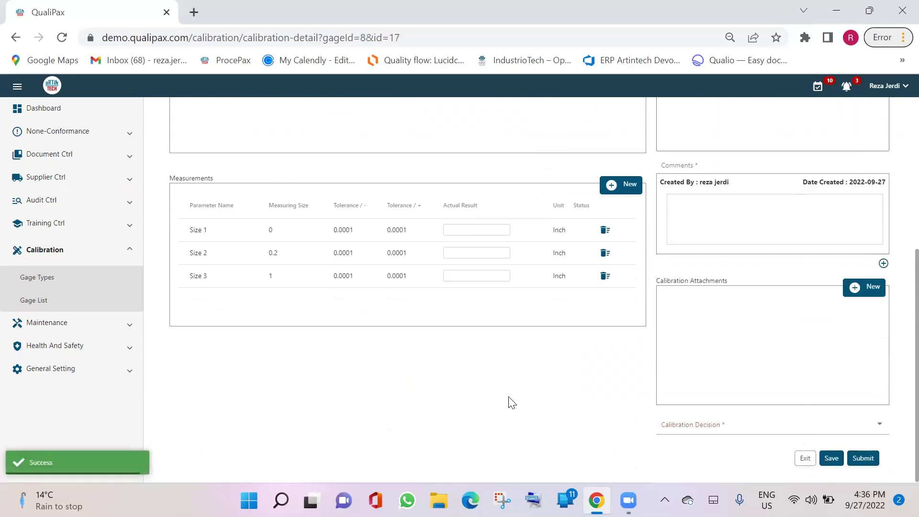
{"action": "scroll", "coordinate": [301, 280], "scroll_direction": "up", "scroll_amount": 4}
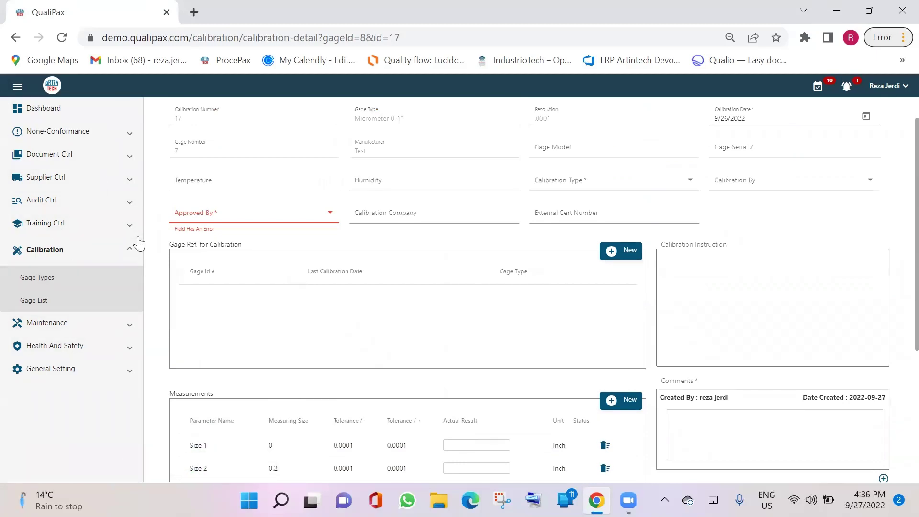
{"action": "scroll", "coordinate": [160, 260], "scroll_direction": "up", "scroll_amount": 1}
{"action": "scroll", "coordinate": [161, 260], "scroll_direction": "up", "scroll_amount": 1}
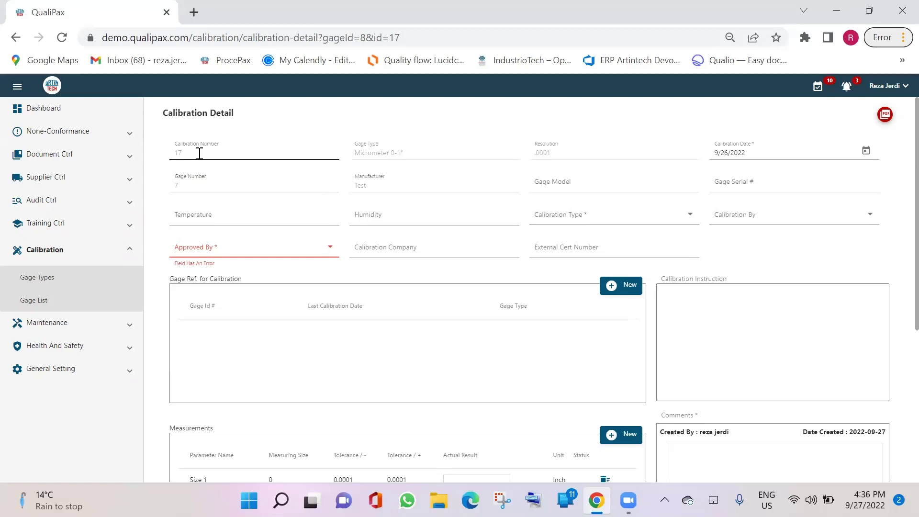
{"action": "left_click", "coordinate": [488, 247]}
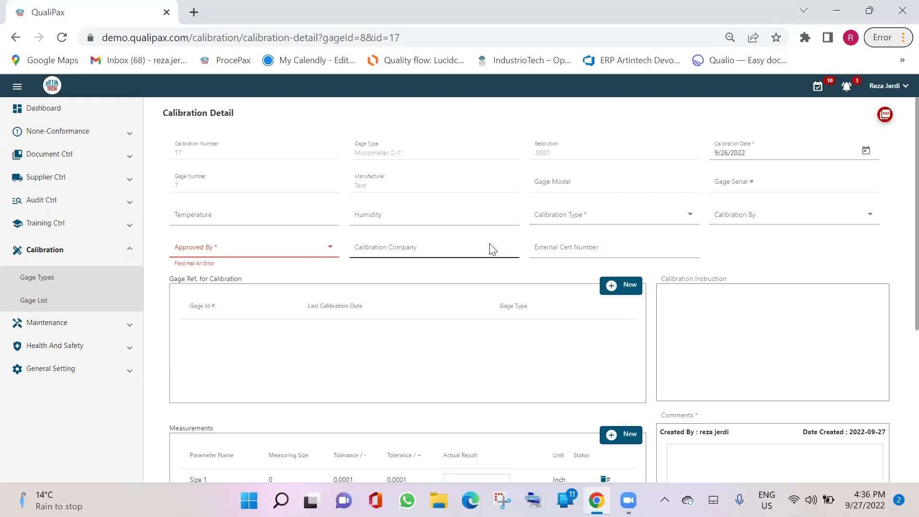
Look over the sections of the calibration record, including its calibration number and the date picker for the calibration date
{"action": "scroll", "coordinate": [640, 240], "scroll_direction": "down", "scroll_amount": 5}
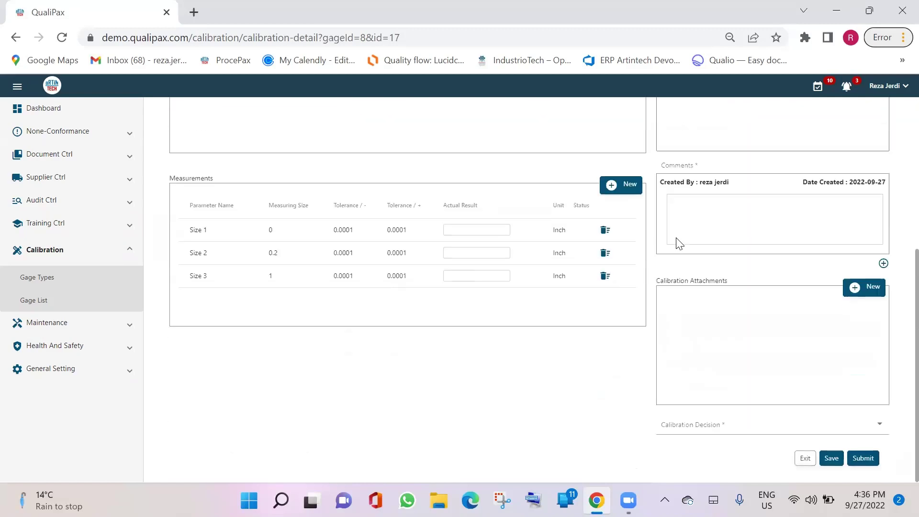
{"action": "scroll", "coordinate": [779, 412], "scroll_direction": "up", "scroll_amount": 5}
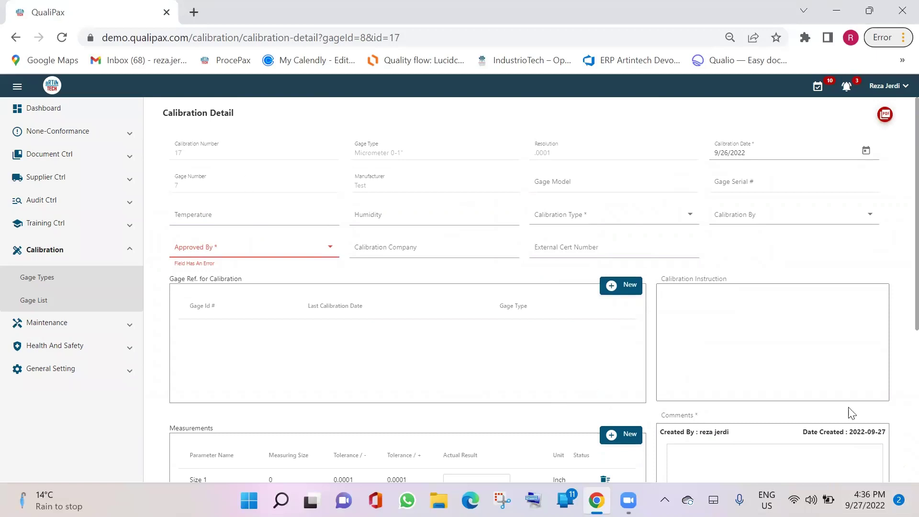
{"action": "left_click_drag", "start_coordinate": [188, 152], "coordinate": [170, 155]}
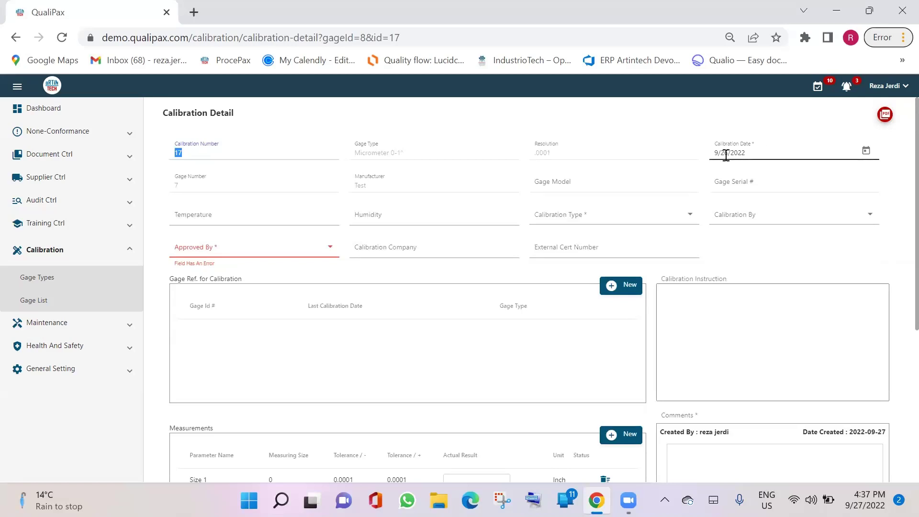
{"action": "left_click", "coordinate": [865, 151]}
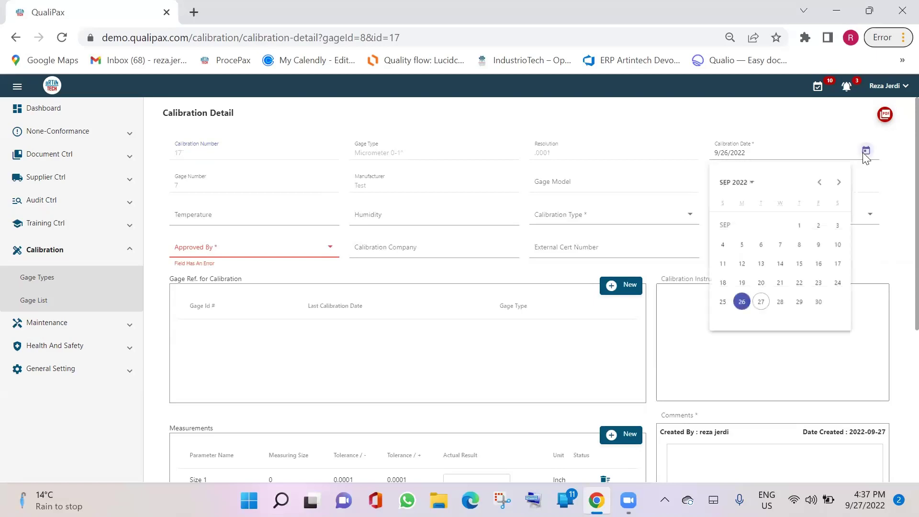
{"action": "left_click", "coordinate": [826, 132]}
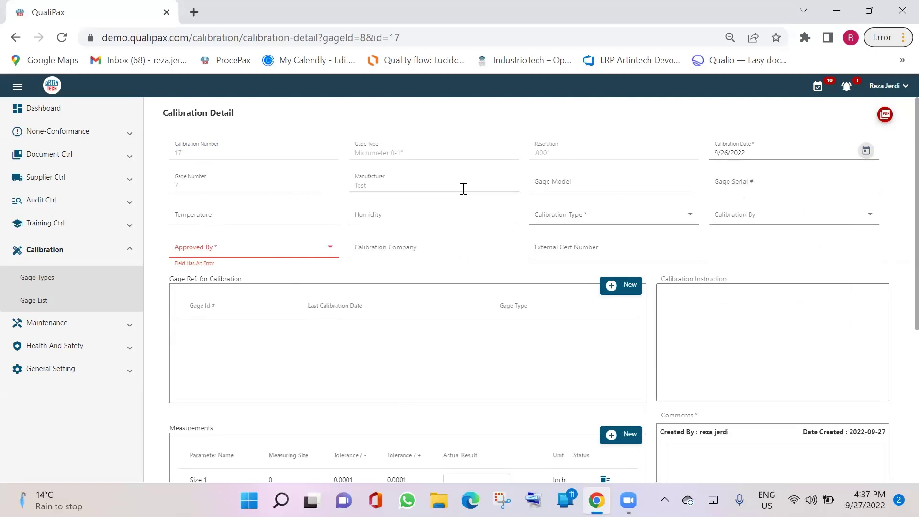
Record a temperature of 24.5C and a humidity of 35% for the calibration
{"action": "left_click", "coordinate": [213, 215]}
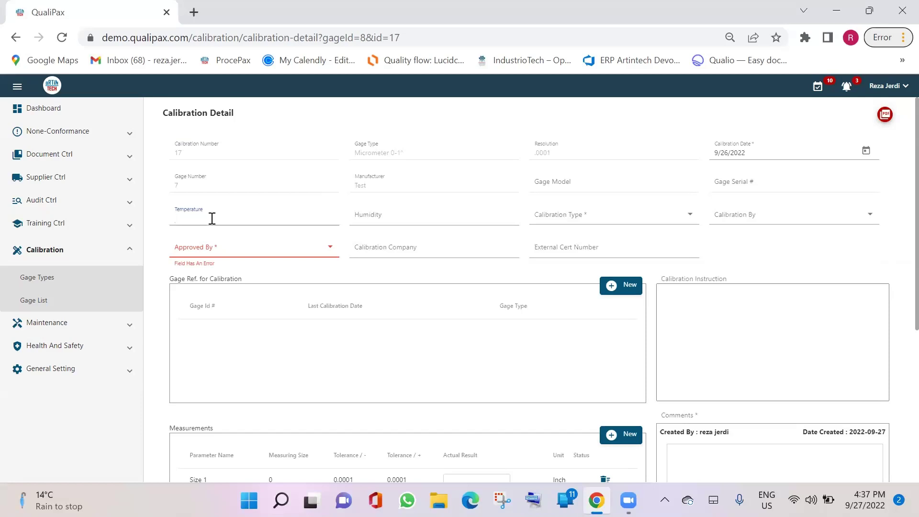
{"action": "type", "text": "24.5C"}
{"action": "left_click", "coordinate": [373, 216]}
{"action": "type", "text": "35%"}
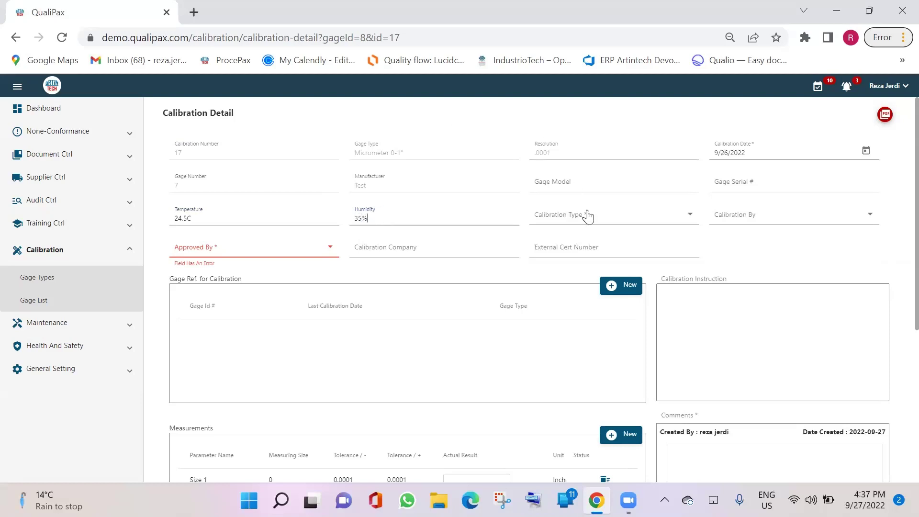
Examine the calibration type options and the calibration company and external certificate number fields meant for external calibrations
{"action": "left_click", "coordinate": [611, 225]}
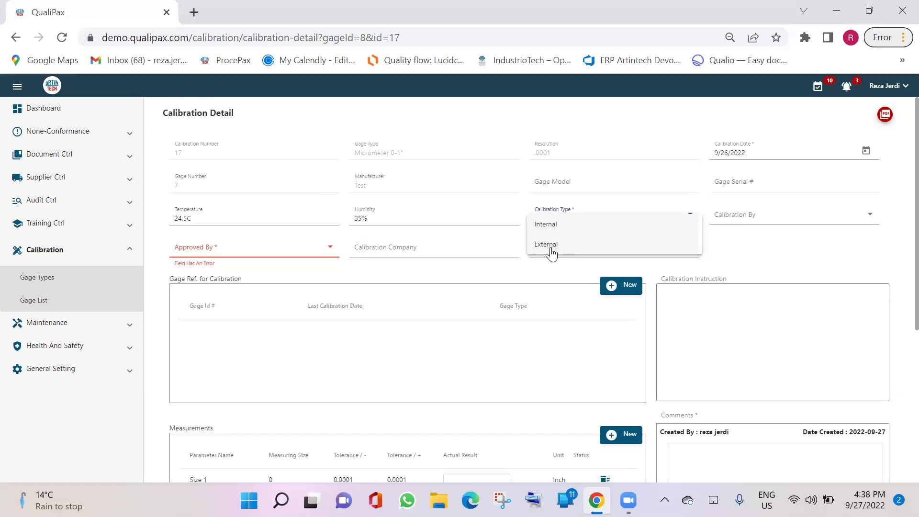
{"action": "left_click", "coordinate": [648, 252]}
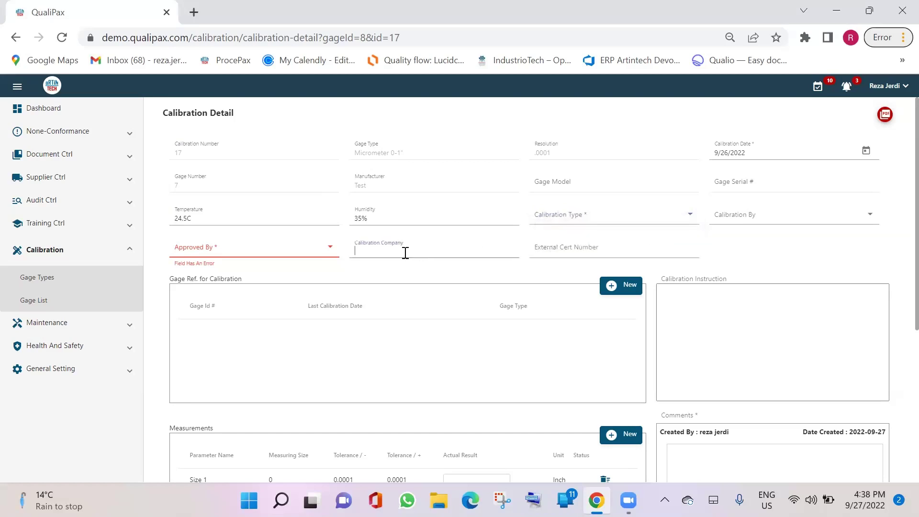
{"action": "left_click", "coordinate": [359, 254]}
{"action": "left_click", "coordinate": [554, 247]}
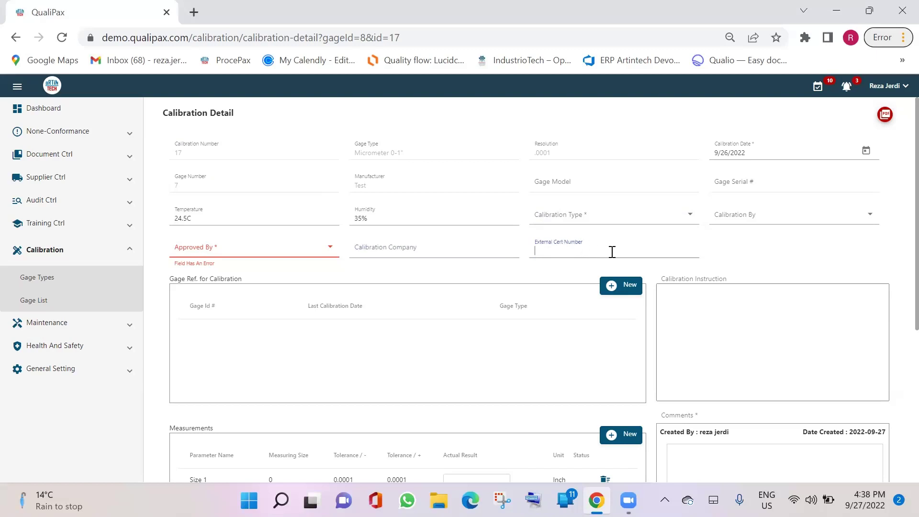
Set the calibration type to Internal and choose the employee who performed the calibration
{"action": "left_click", "coordinate": [663, 223]}
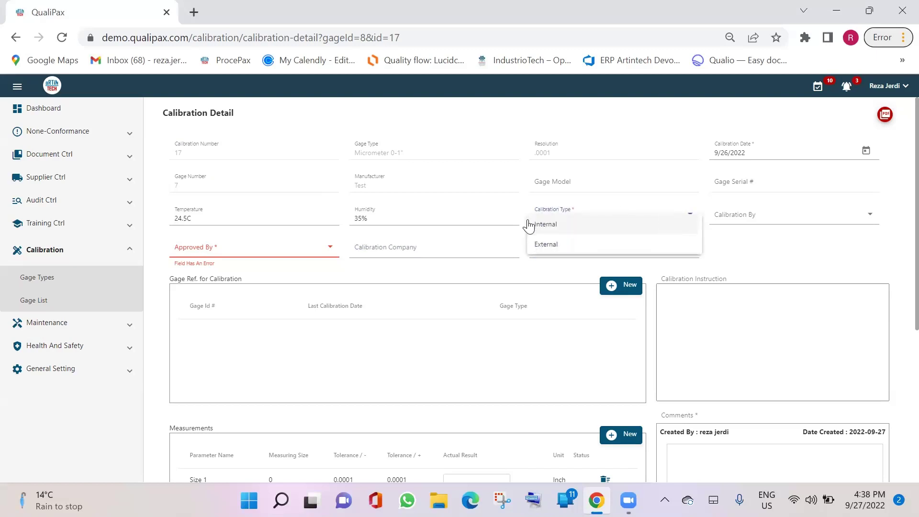
{"action": "left_click", "coordinate": [544, 227]}
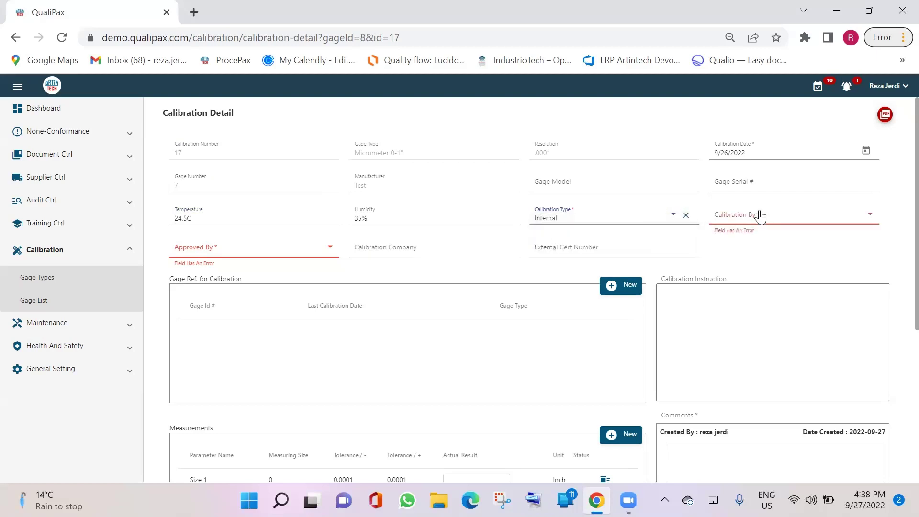
{"action": "left_click", "coordinate": [863, 217]}
{"action": "scroll", "coordinate": [763, 299], "scroll_direction": "down", "scroll_amount": 5}
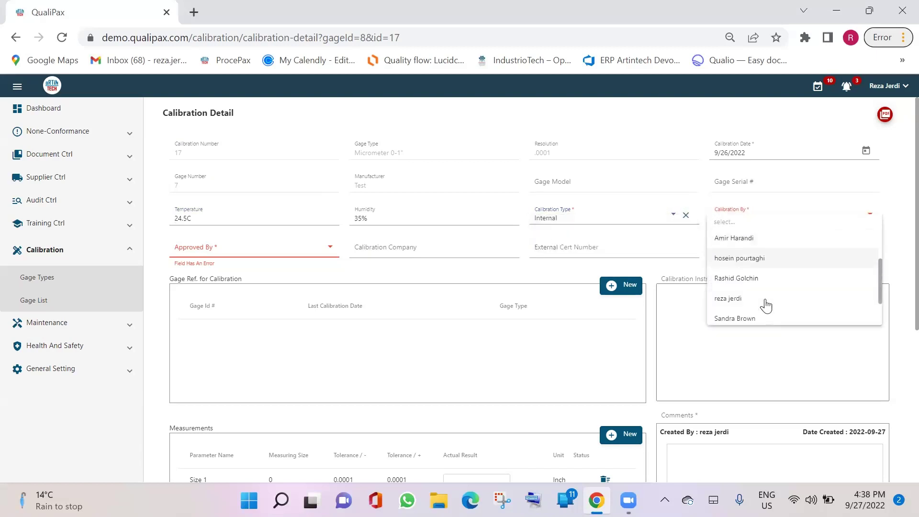
{"action": "left_click", "coordinate": [733, 255]}
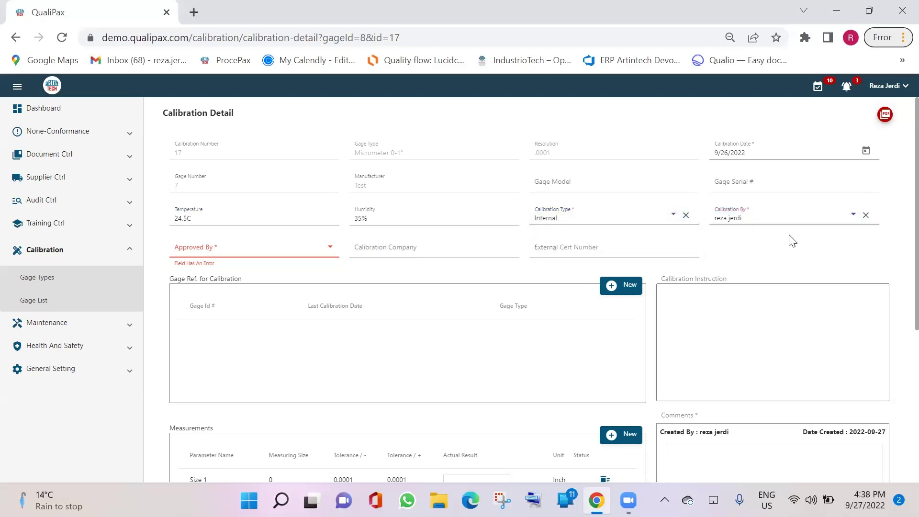
Choose the employee who approves the calibration in the required approver field
{"action": "left_click", "coordinate": [288, 248]}
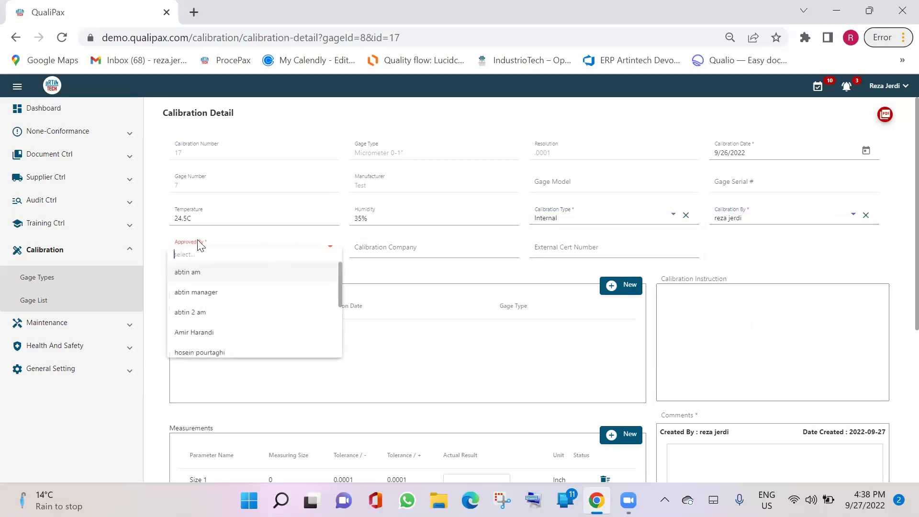
{"action": "scroll", "coordinate": [284, 302], "scroll_direction": "down", "scroll_amount": 5}
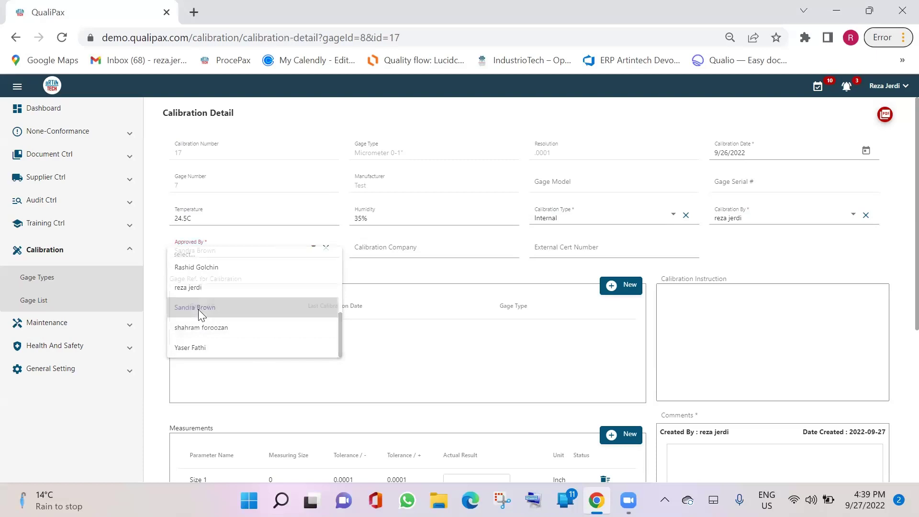
{"action": "left_click", "coordinate": [198, 310]}
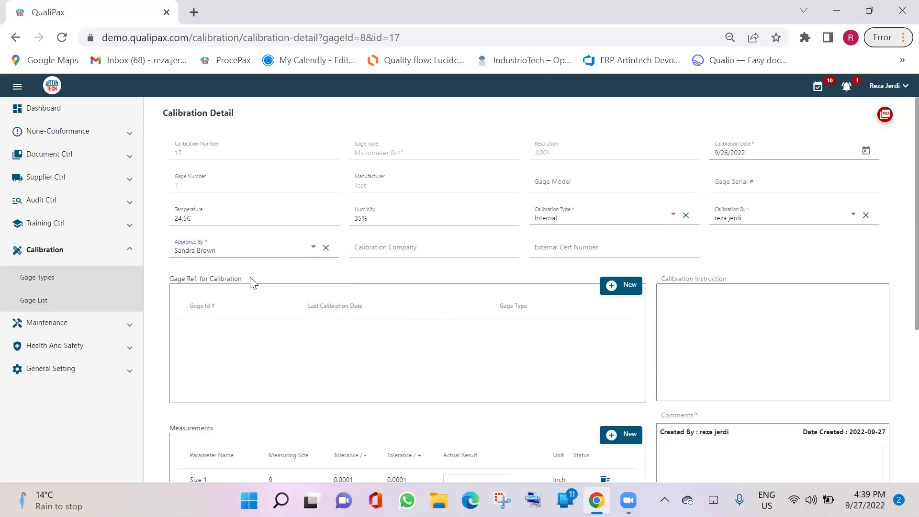
Check which reference gages are available for this calibration without selecting one, and look at the calibration instruction area
{"action": "scroll", "coordinate": [427, 372], "scroll_direction": "down", "scroll_amount": 1}
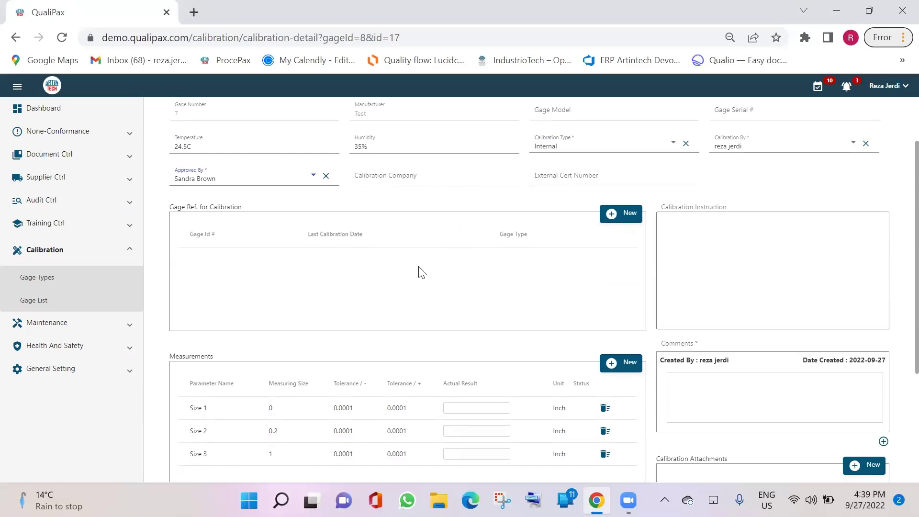
{"action": "left_click", "coordinate": [619, 213]}
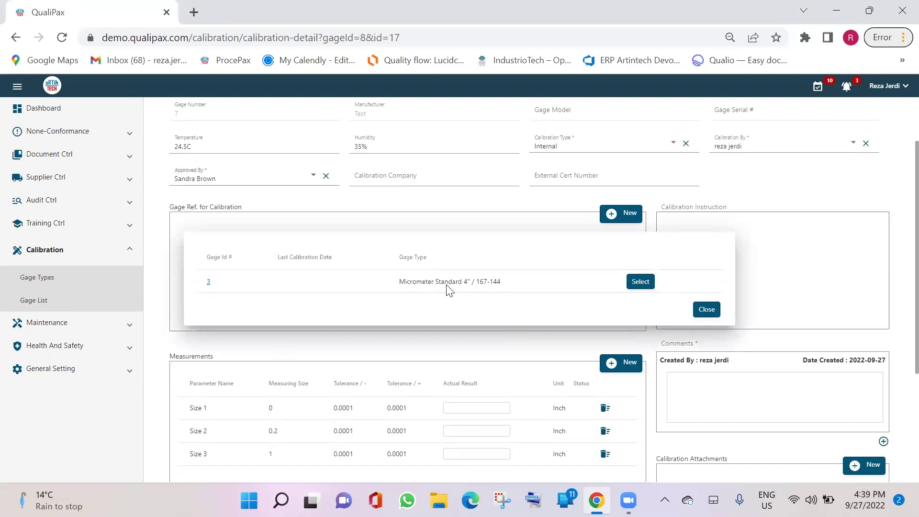
{"action": "left_click", "coordinate": [450, 353]}
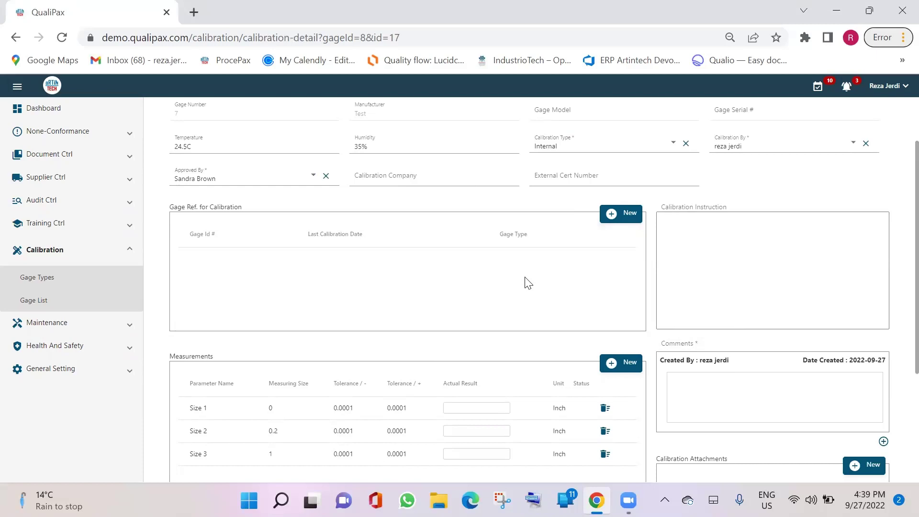
{"action": "left_click", "coordinate": [612, 216]}
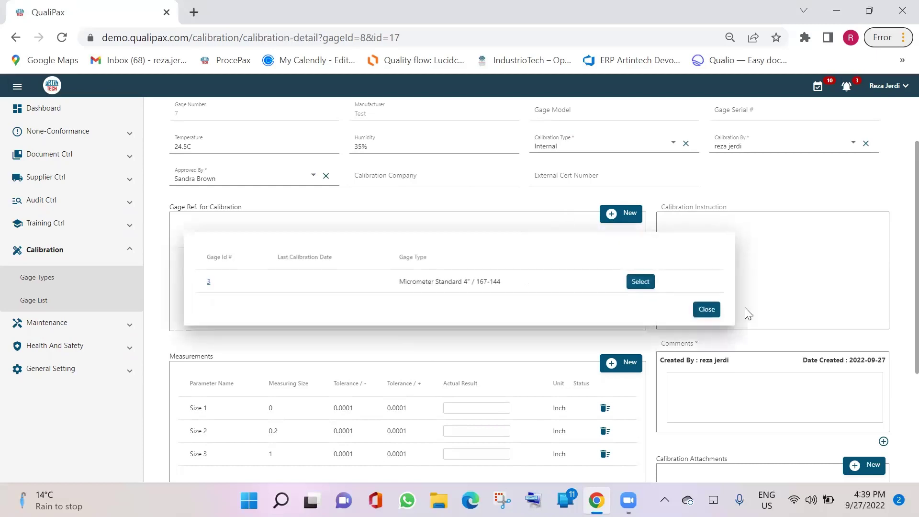
{"action": "left_click", "coordinate": [519, 346]}
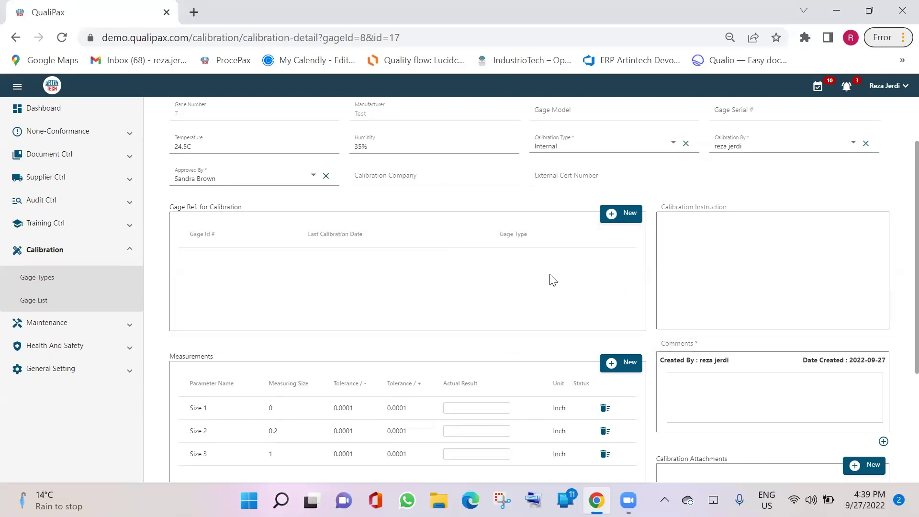
{"action": "left_click", "coordinate": [758, 229]}
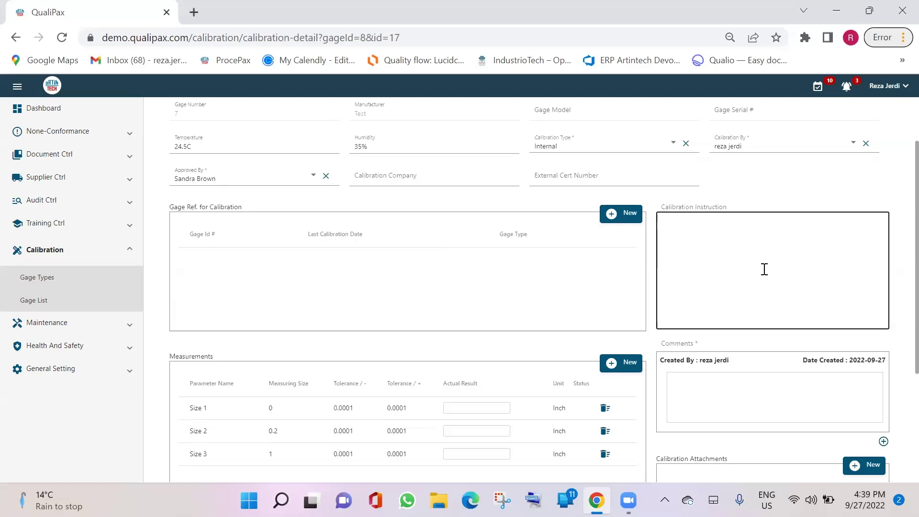
Enter the actual measurement results: 0 for Size 1, .2 for Size 2 and 1 for Size 3
{"action": "scroll", "coordinate": [764, 269], "scroll_direction": "down", "scroll_amount": 3}
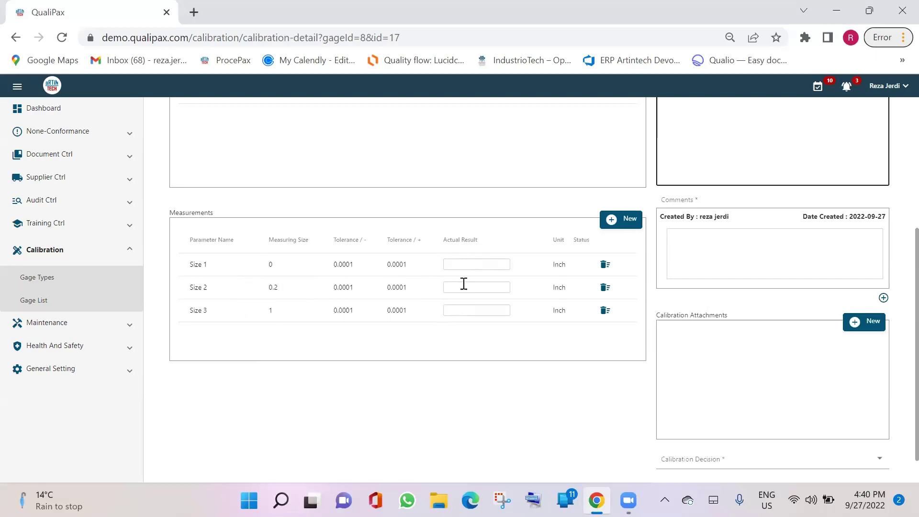
{"action": "left_click", "coordinate": [466, 264]}
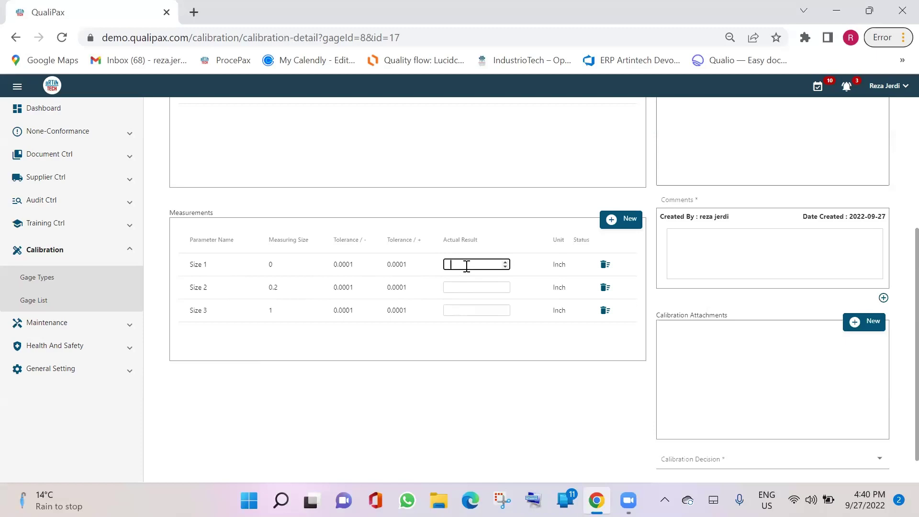
{"action": "type", "text": "0"}
{"action": "left_click", "coordinate": [481, 289]}
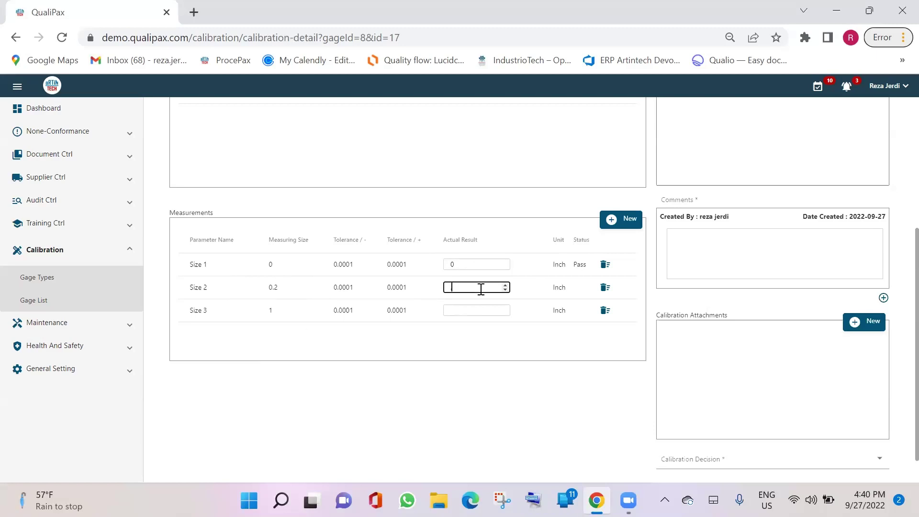
{"action": "type", "text": ".2"}
{"action": "left_click", "coordinate": [490, 308]}
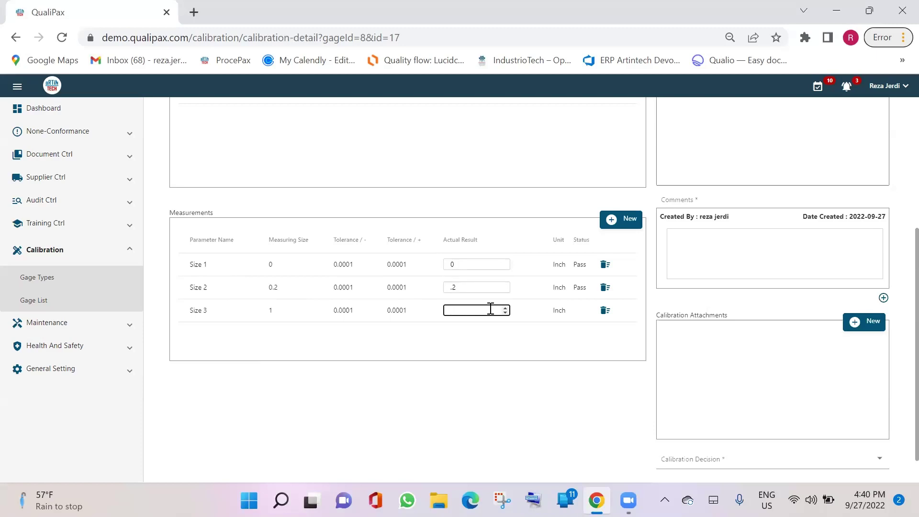
{"action": "type", "text": "1"}
Change the actual result of the Size 3 measurement to 1.0001
{"action": "left_click", "coordinate": [500, 333]}
{"action": "left_click_drag", "start_coordinate": [477, 307], "coordinate": [465, 307]}
{"action": "key", "text": "BackSpace"}
{"action": "key", "text": "BackSpace"}
{"action": "key", "text": "BackSpace"}
{"action": "key", "text": "BackSpace"}
{"action": "key", "text": "BackSpace"}
{"action": "type", "text": "."}
{"action": "left_click", "coordinate": [485, 335]}
Review the filled-in calibration record from header to measurements, comments, attachments and decision, including the external certificate number field
{"action": "scroll", "coordinate": [574, 406], "scroll_direction": "up", "scroll_amount": 5}
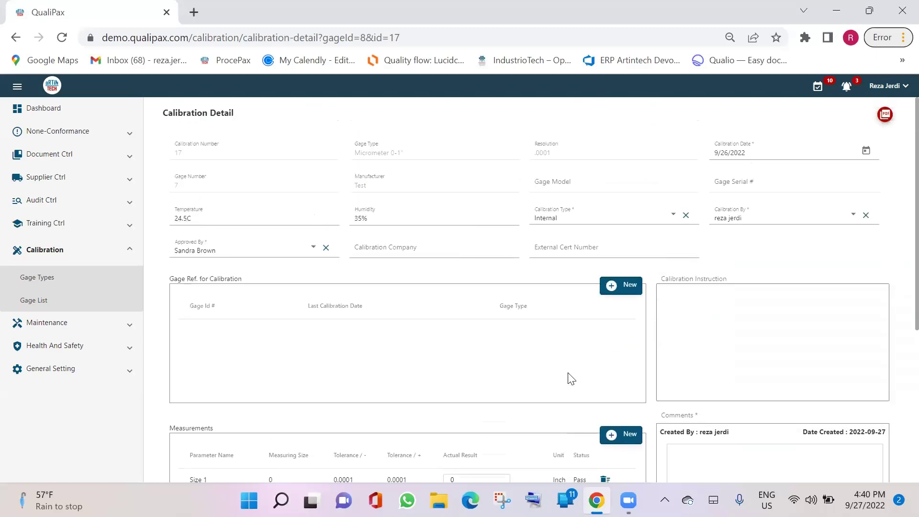
{"action": "scroll", "coordinate": [571, 378], "scroll_direction": "down", "scroll_amount": 3}
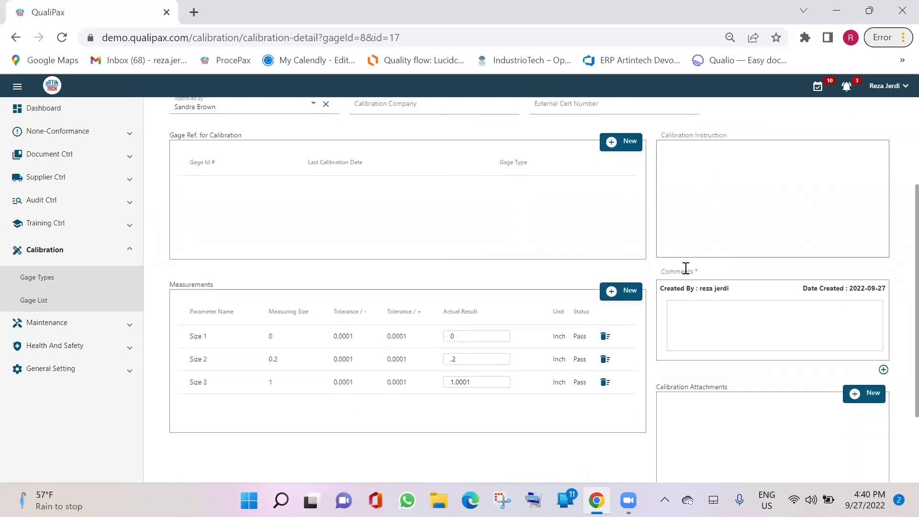
{"action": "scroll", "coordinate": [713, 323], "scroll_direction": "down", "scroll_amount": 2}
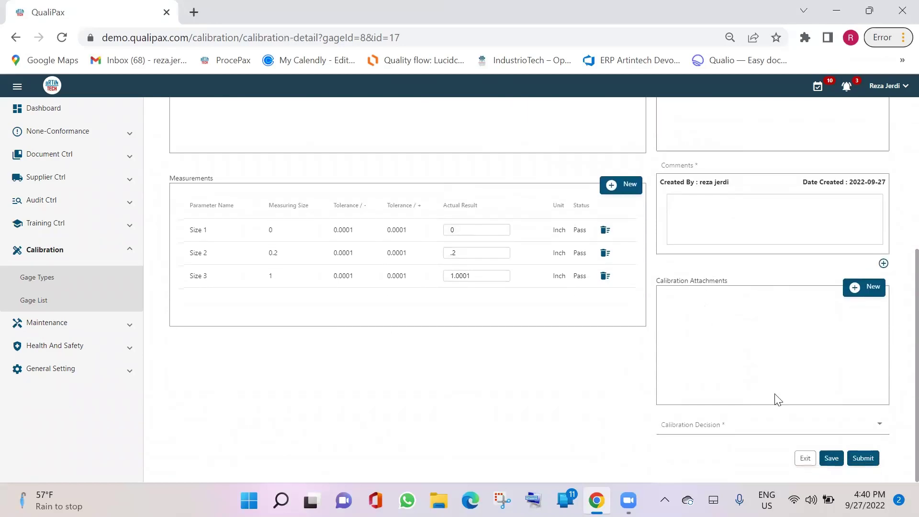
{"action": "scroll", "coordinate": [775, 394], "scroll_direction": "up", "scroll_amount": 4}
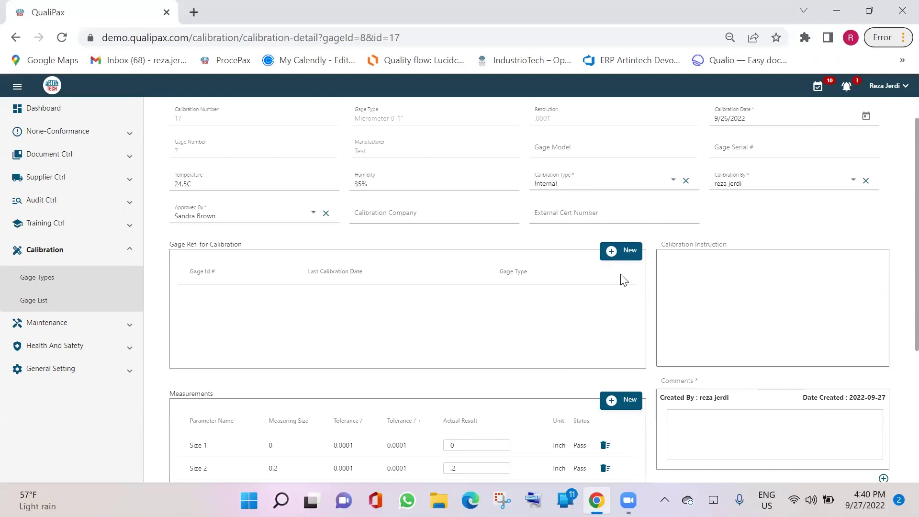
{"action": "scroll", "coordinate": [623, 280], "scroll_direction": "up", "scroll_amount": 1}
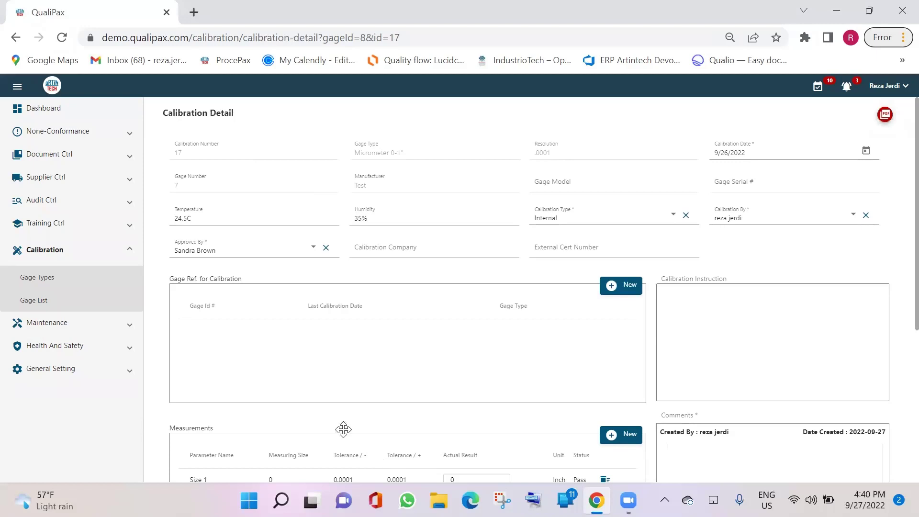
{"action": "scroll", "coordinate": [900, 264], "scroll_direction": "down", "scroll_amount": 5}
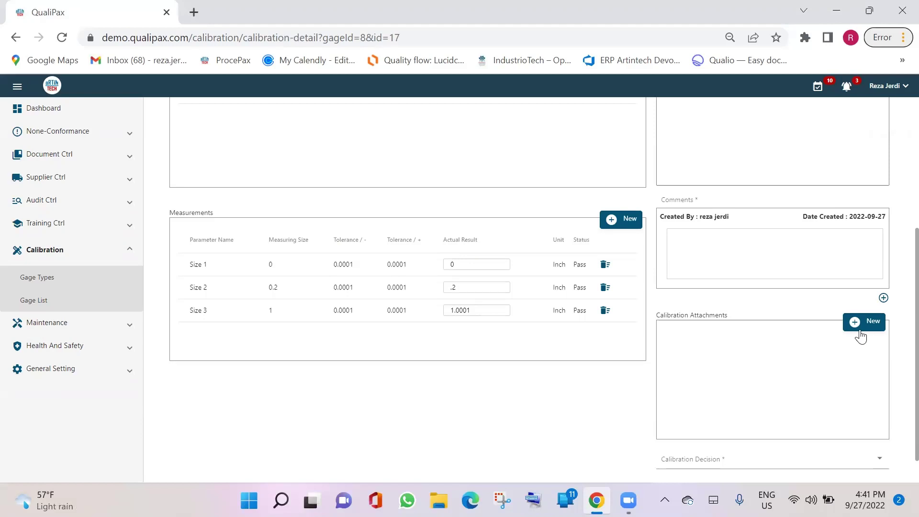
{"action": "scroll", "coordinate": [860, 336], "scroll_direction": "up", "scroll_amount": 5}
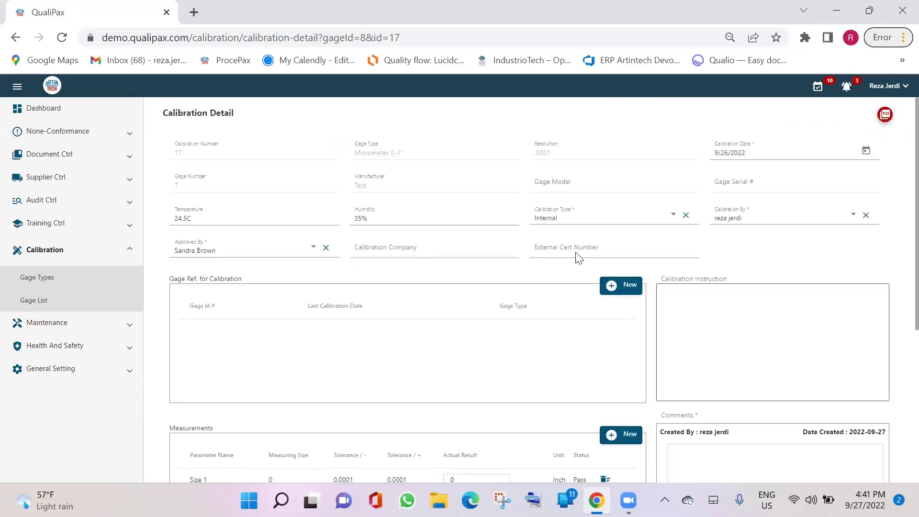
{"action": "left_click", "coordinate": [551, 245]}
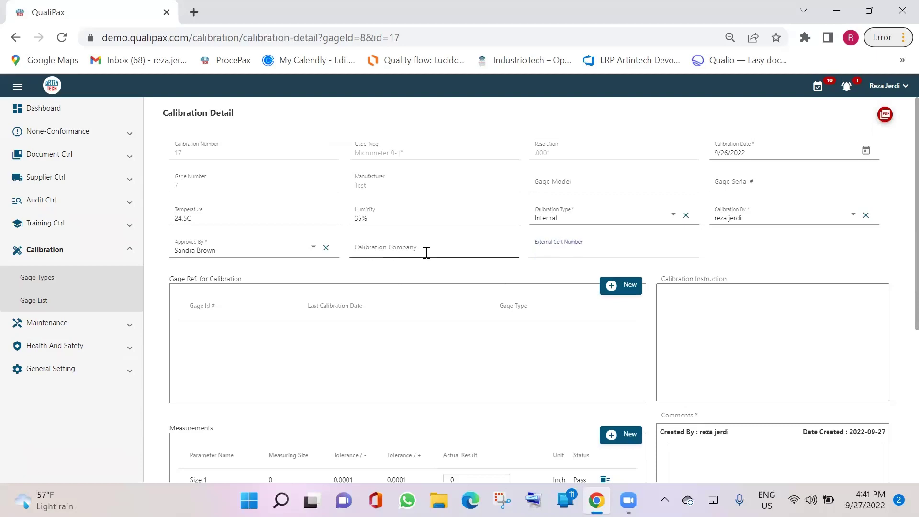
Add the comment "ok" to the calibration record and set the calibration decision to Pass
{"action": "scroll", "coordinate": [540, 293], "scroll_direction": "down", "scroll_amount": 5}
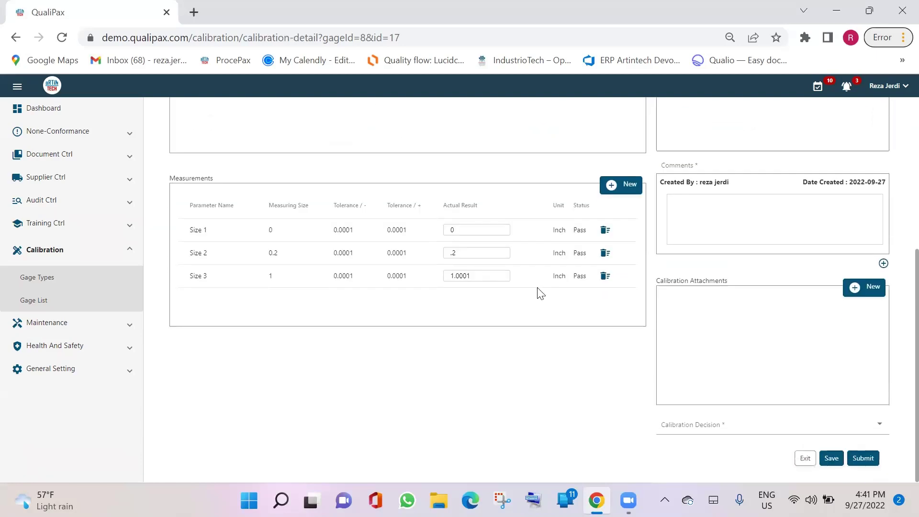
{"action": "scroll", "coordinate": [540, 293], "scroll_direction": "up", "scroll_amount": 2}
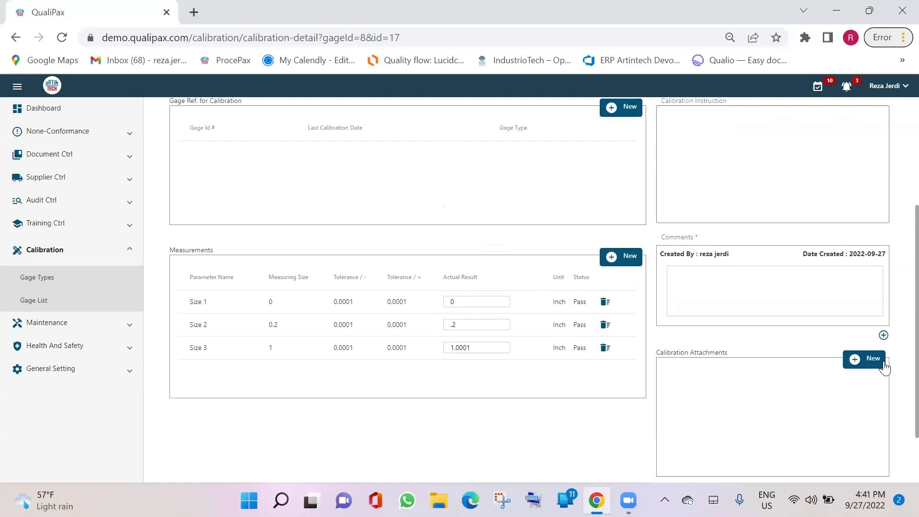
{"action": "left_click", "coordinate": [726, 286]}
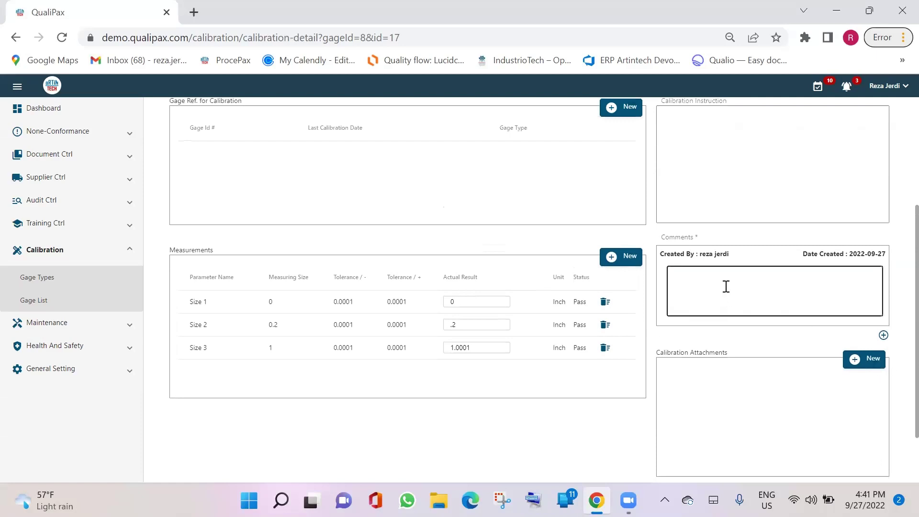
{"action": "type", "text": "ok"}
{"action": "scroll", "coordinate": [740, 326], "scroll_direction": "down", "scroll_amount": 2}
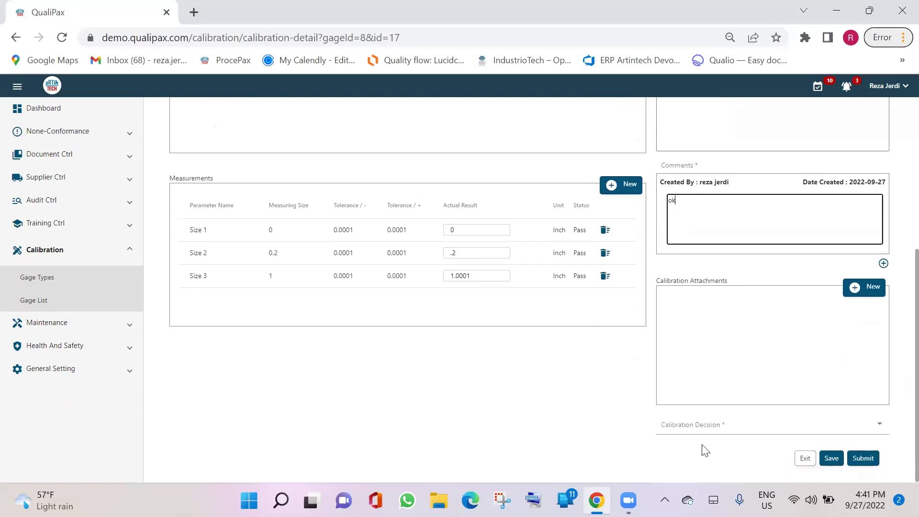
{"action": "left_click", "coordinate": [736, 432]}
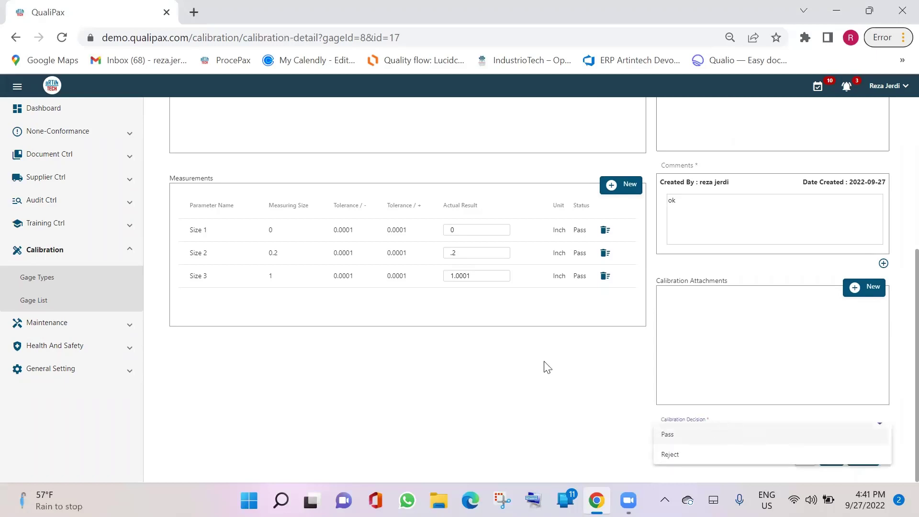
{"action": "left_click", "coordinate": [676, 434]}
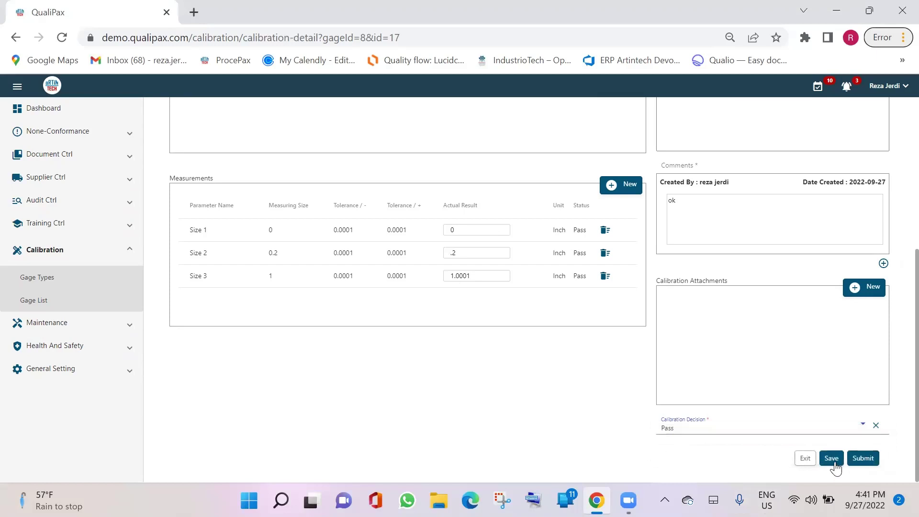
Save the completed calibration record, submit it and accept that it cannot be changed after submission
{"action": "scroll", "coordinate": [718, 365], "scroll_direction": "up", "scroll_amount": 5}
{"action": "scroll", "coordinate": [645, 315], "scroll_direction": "down", "scroll_amount": 5}
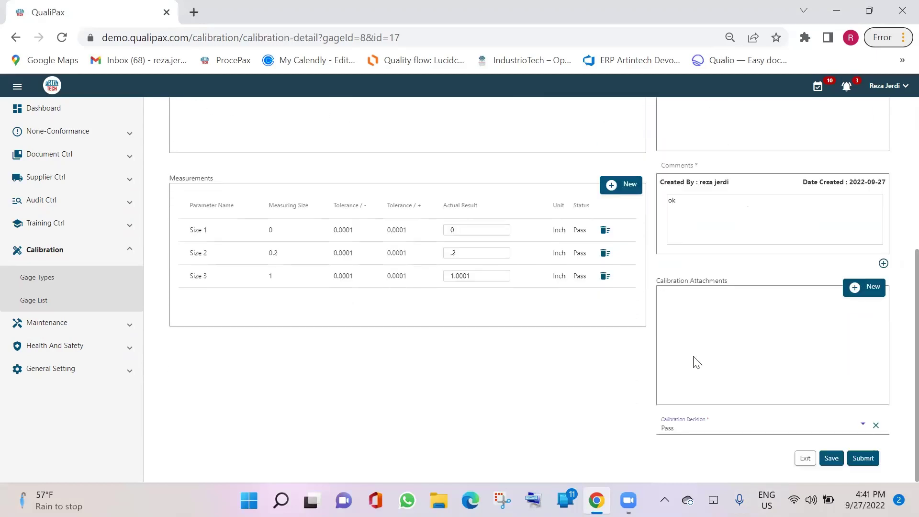
{"action": "left_click", "coordinate": [830, 460]}
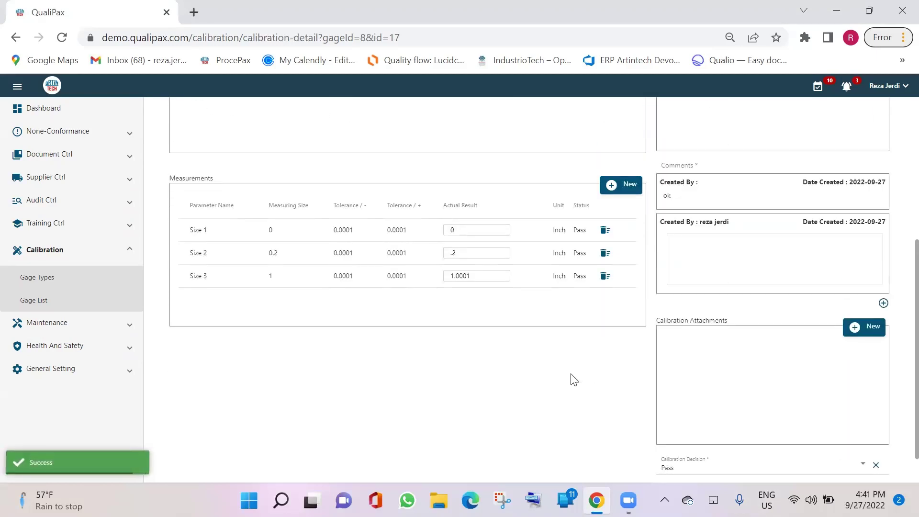
{"action": "scroll", "coordinate": [713, 390], "scroll_direction": "down", "scroll_amount": 1}
{"action": "left_click", "coordinate": [864, 459]}
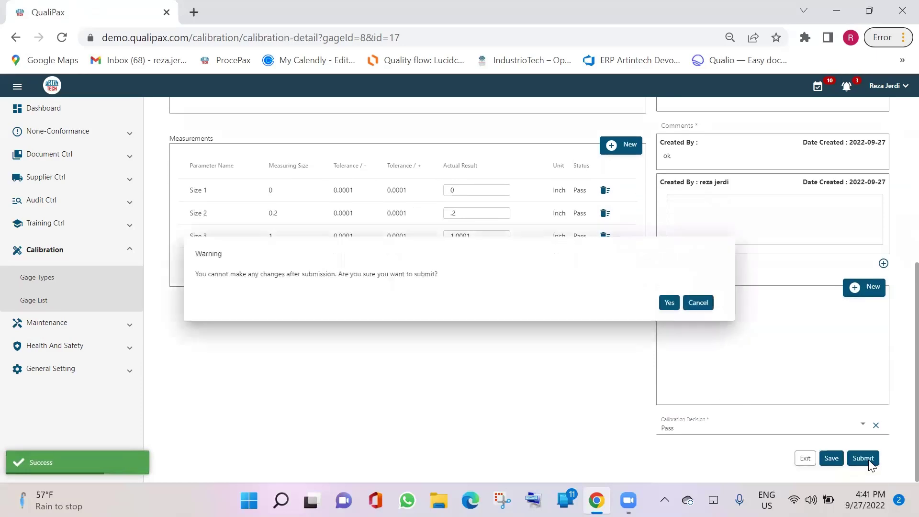
{"action": "left_click", "coordinate": [668, 303]}
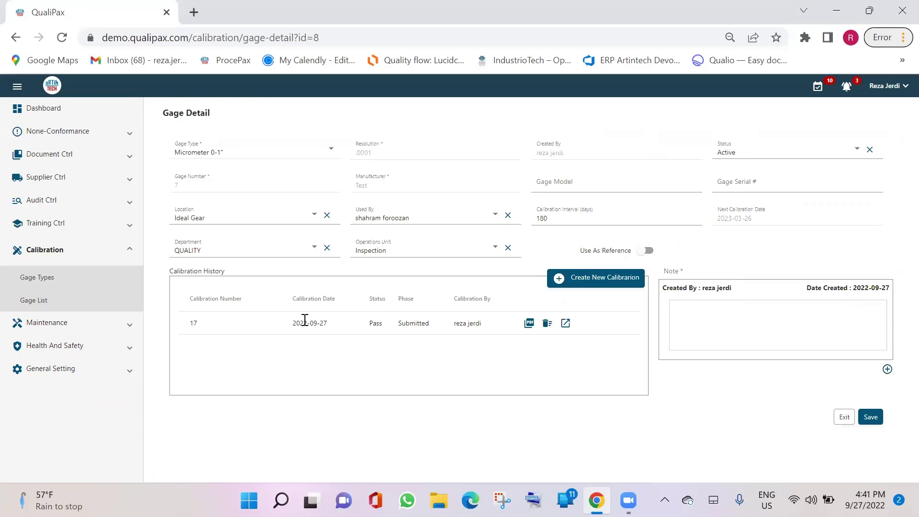
Check the gage's calibration interval and next calibration date, and look through its submitted calibration record before returning to the gage details
{"action": "double_click", "coordinate": [542, 220]}
{"action": "left_click_drag", "start_coordinate": [735, 218], "coordinate": [745, 222]}
{"action": "left_click", "coordinate": [565, 324]}
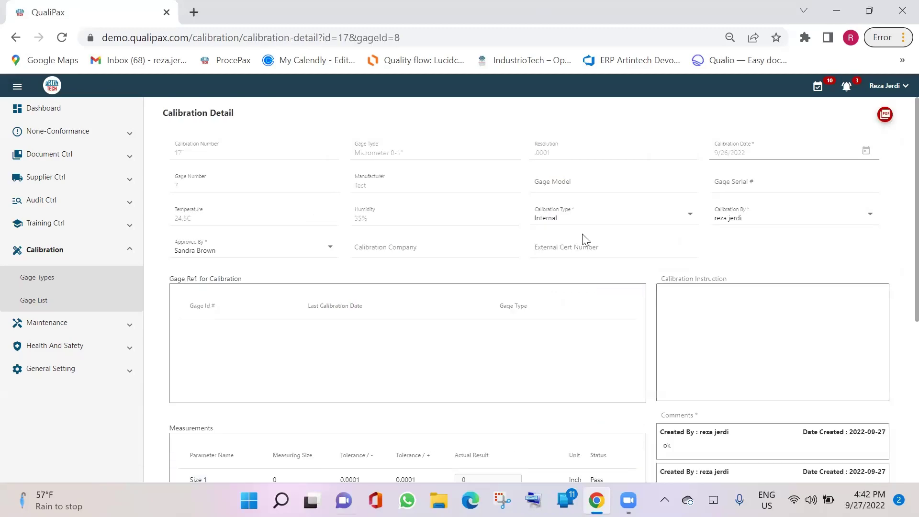
{"action": "scroll", "coordinate": [779, 168], "scroll_direction": "down", "scroll_amount": 5}
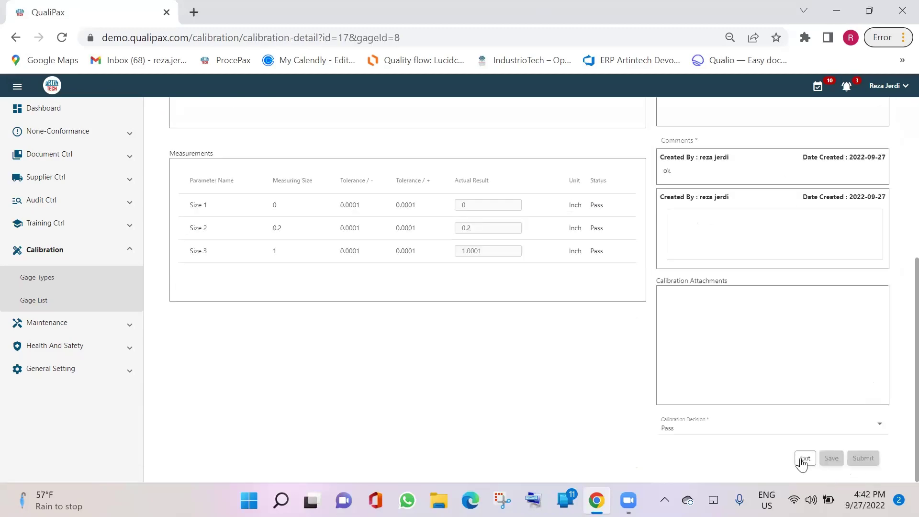
{"action": "left_click", "coordinate": [805, 458]}
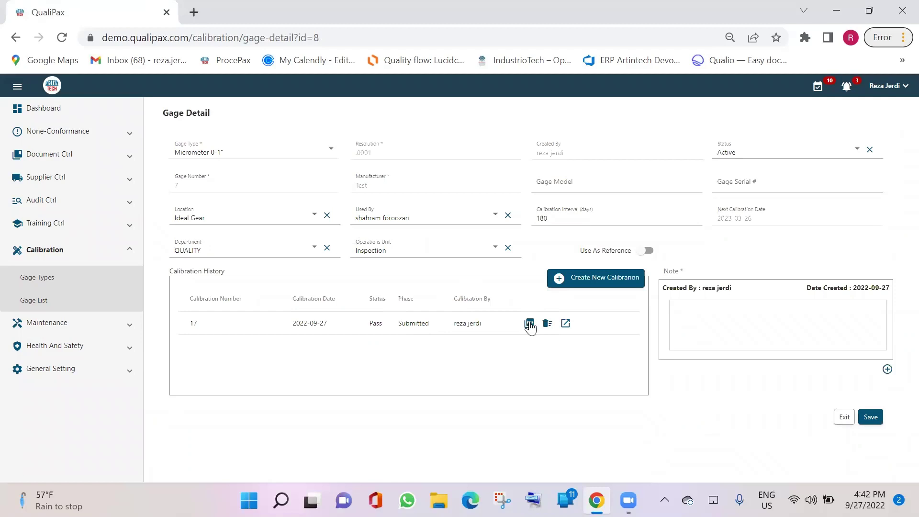
Export the submitted calibration from the calibration history as a PDF report and open the downloaded file
{"action": "left_click", "coordinate": [530, 323]}
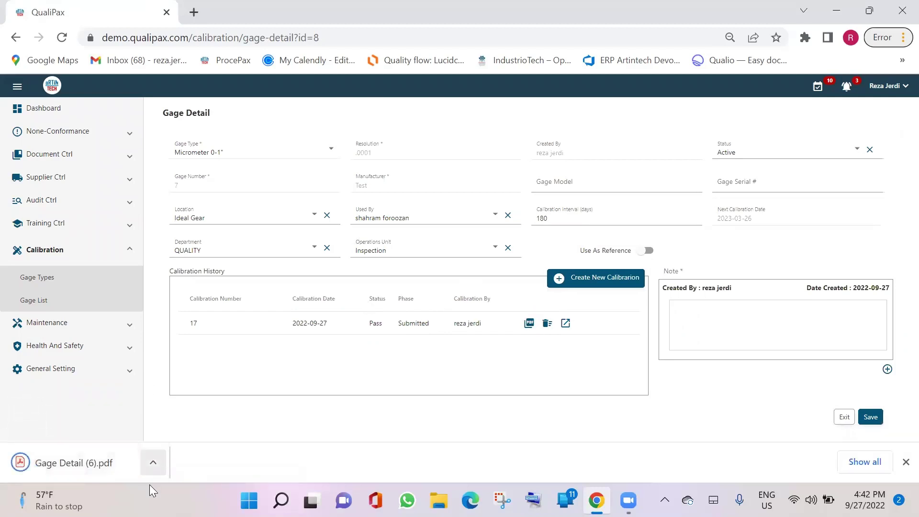
{"action": "left_click", "coordinate": [153, 462]}
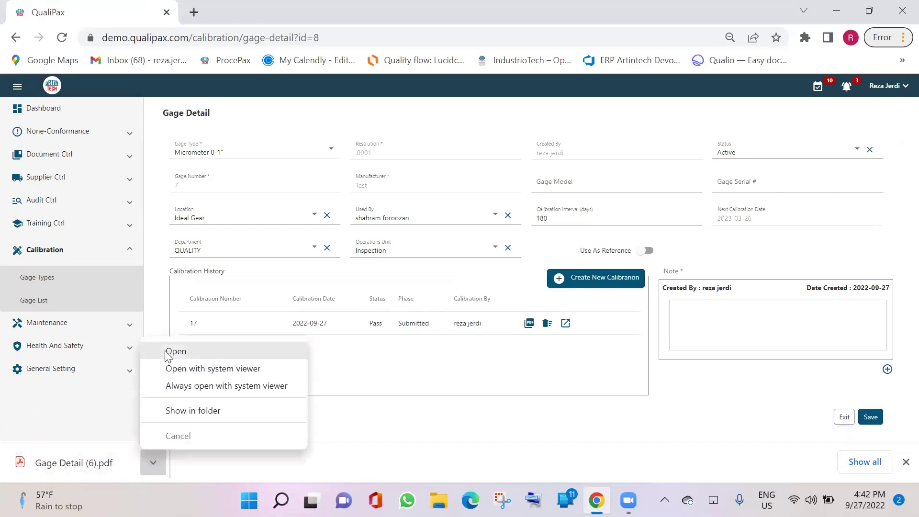
{"action": "left_click", "coordinate": [168, 351]}
Read through the PDF gage report from header to measurements, comments and calibration decision, and close it
{"action": "scroll", "coordinate": [622, 258], "scroll_direction": "down", "scroll_amount": 6}
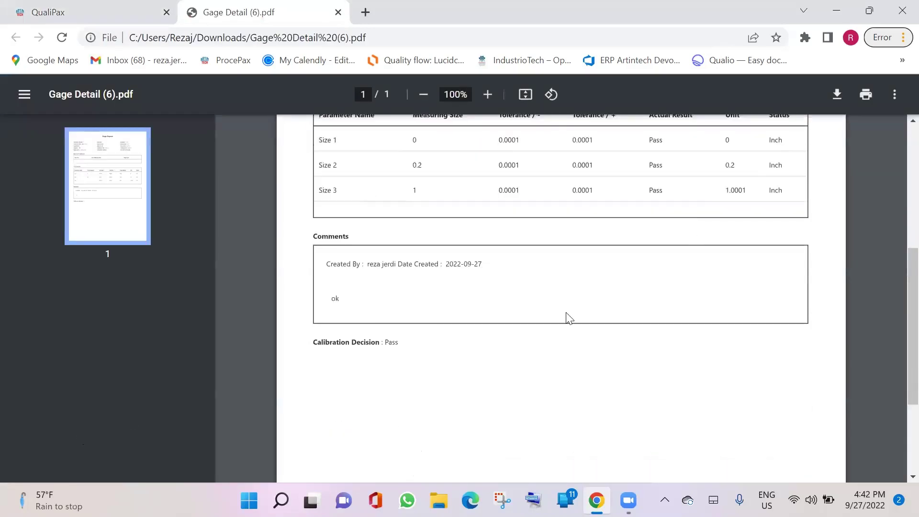
{"action": "scroll", "coordinate": [579, 335], "scroll_direction": "up", "scroll_amount": 5}
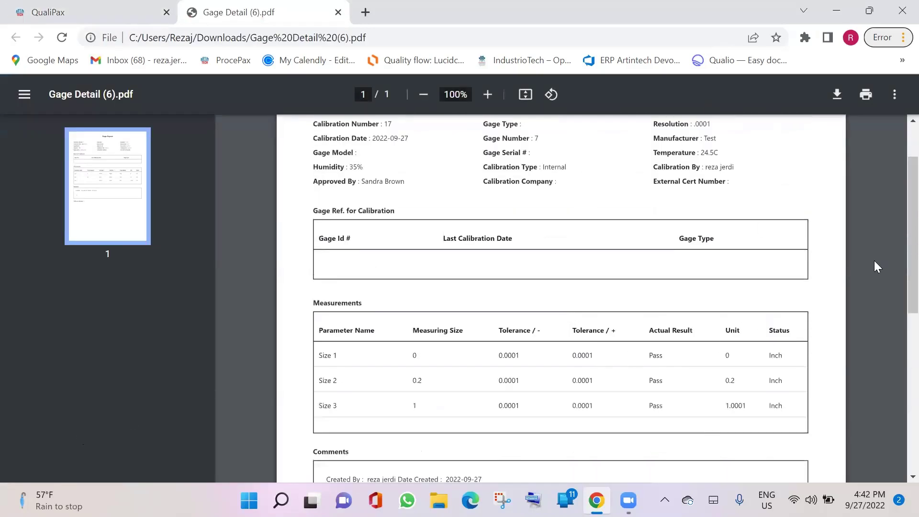
{"action": "scroll", "coordinate": [524, 301], "scroll_direction": "down", "scroll_amount": 8}
{"action": "scroll", "coordinate": [541, 306], "scroll_direction": "up", "scroll_amount": 6}
{"action": "scroll", "coordinate": [541, 306], "scroll_direction": "up", "scroll_amount": 3}
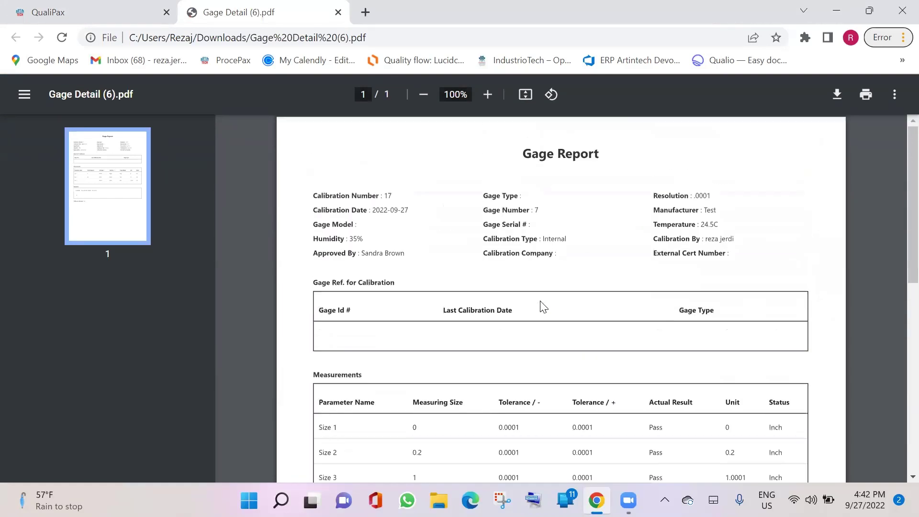
{"action": "left_click", "coordinate": [338, 12]}
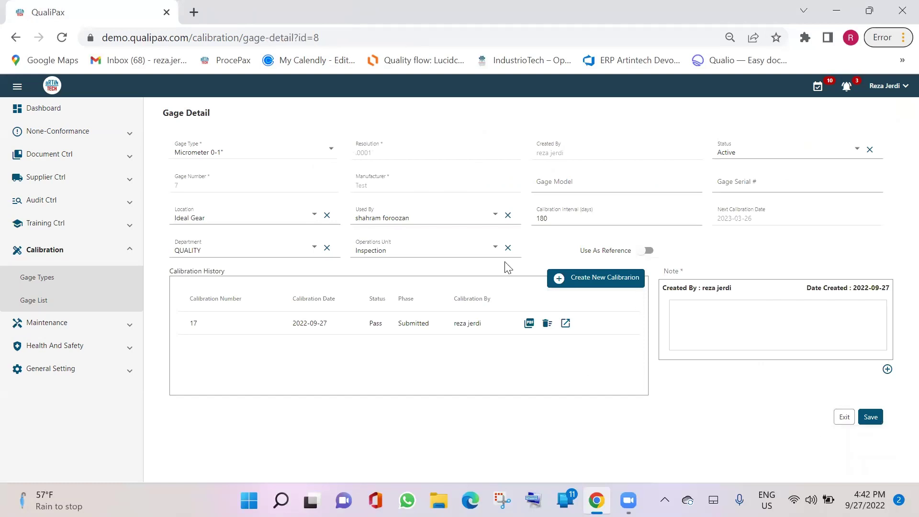
Find the Micrometer 0-1" gage in the gage list and check its last and next calibration dates
{"action": "left_click", "coordinate": [39, 301]}
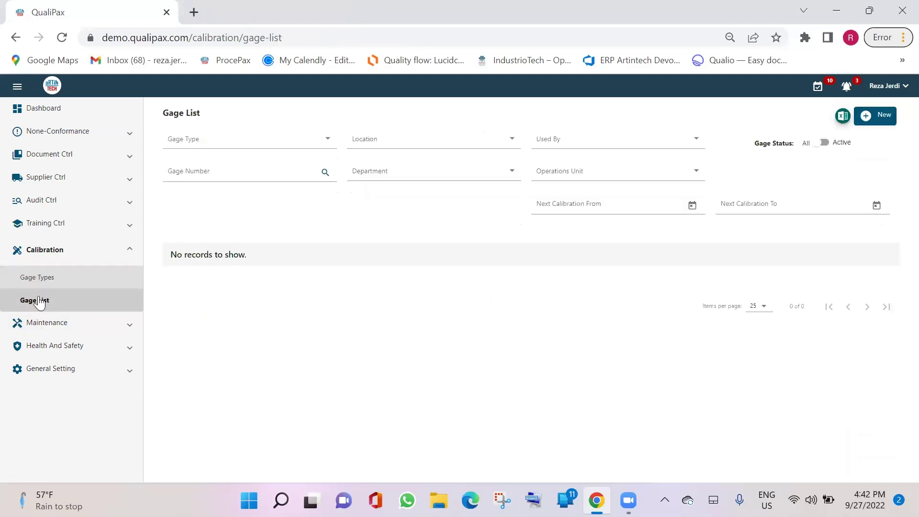
{"action": "scroll", "coordinate": [404, 354], "scroll_direction": "down", "scroll_amount": 1}
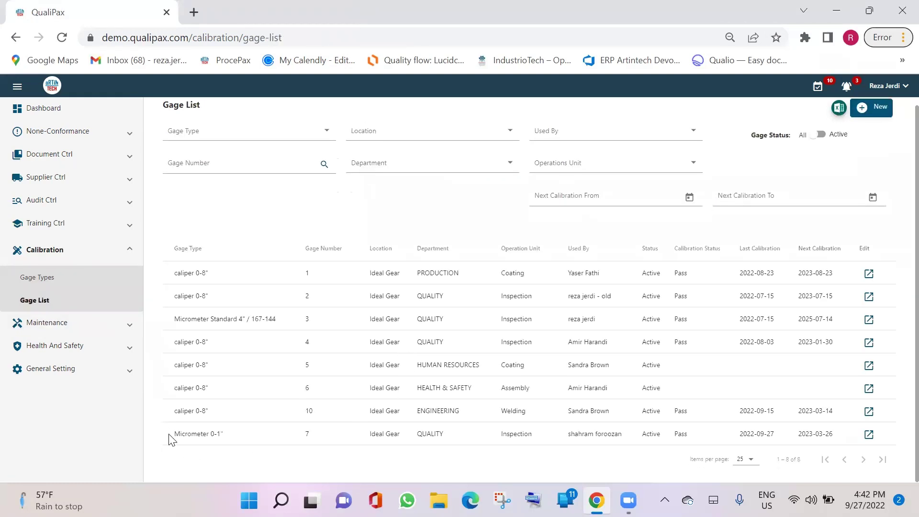
{"action": "left_click_drag", "start_coordinate": [172, 435], "coordinate": [443, 436]}
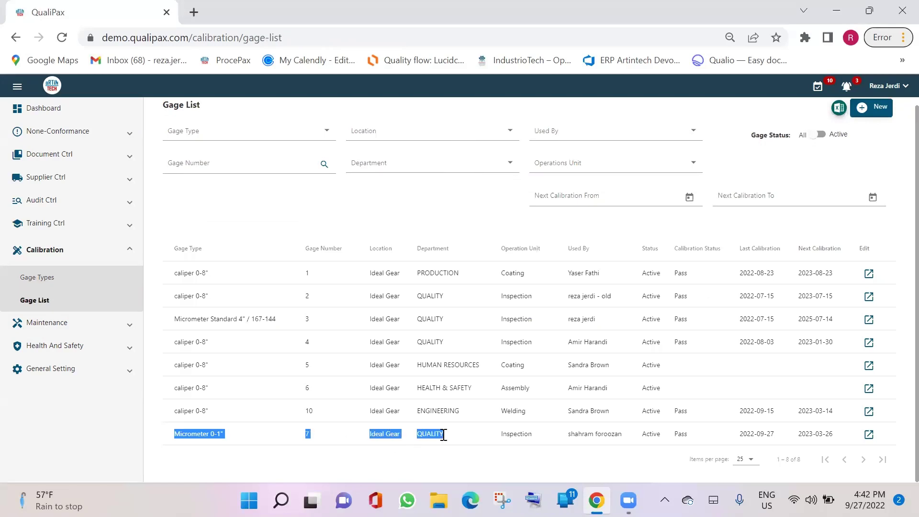
{"action": "left_click_drag", "start_coordinate": [760, 436], "coordinate": [790, 436]}
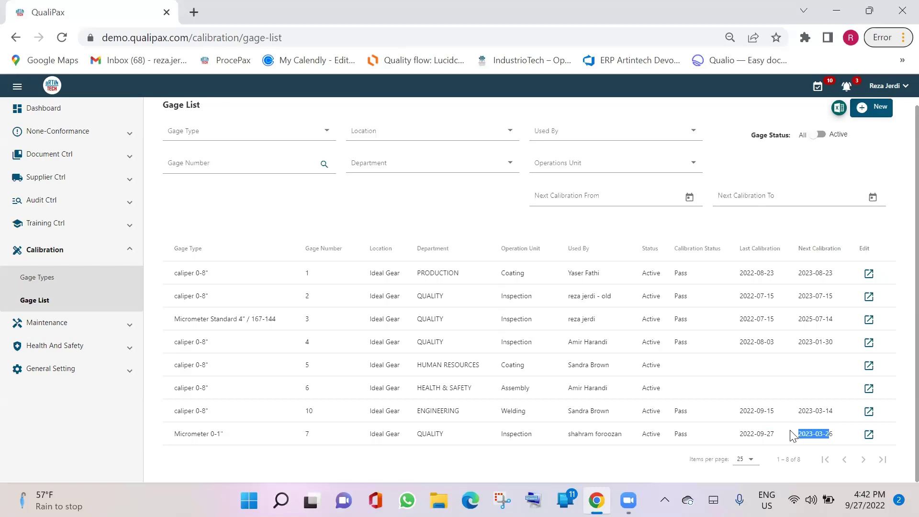